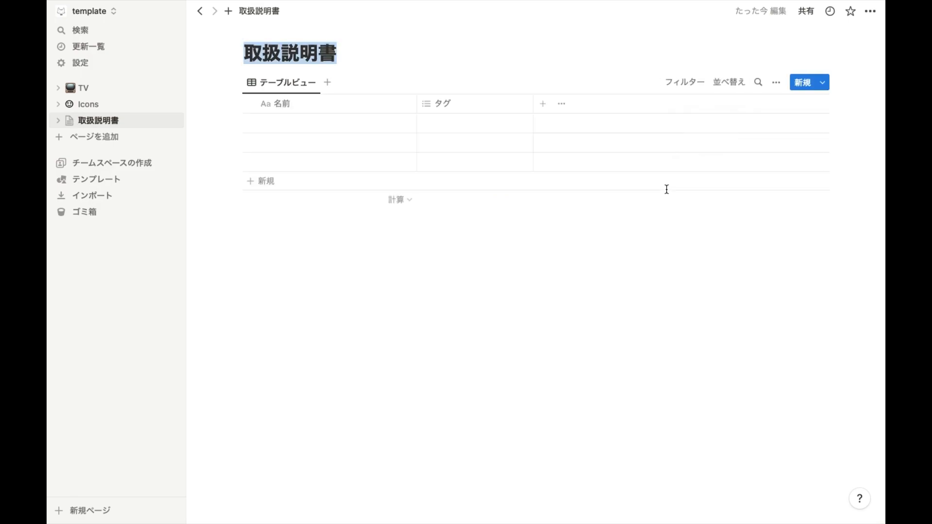
Step: Open the table's first row as a full page and turn its タグ property into a テキスト property named メーカー
{"action": "left_click", "coordinate": [401, 126]}
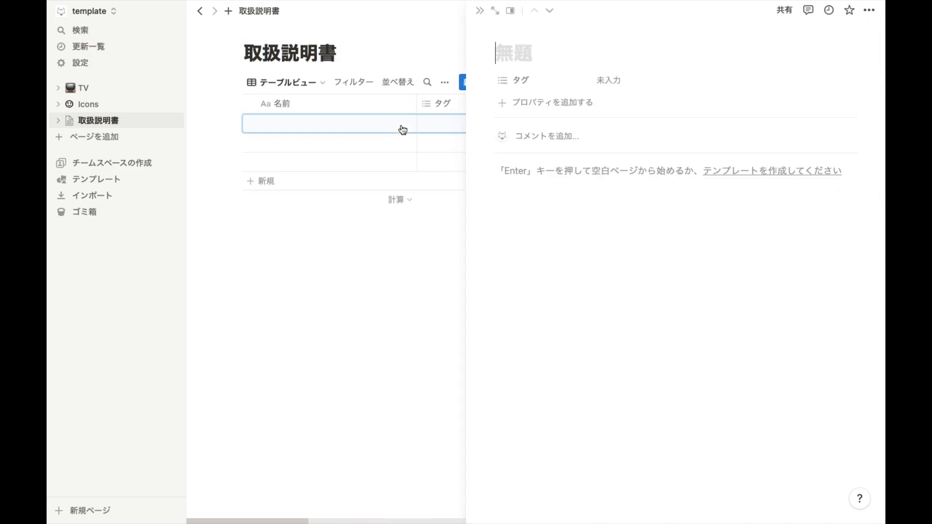
{"action": "left_click", "coordinate": [496, 11]}
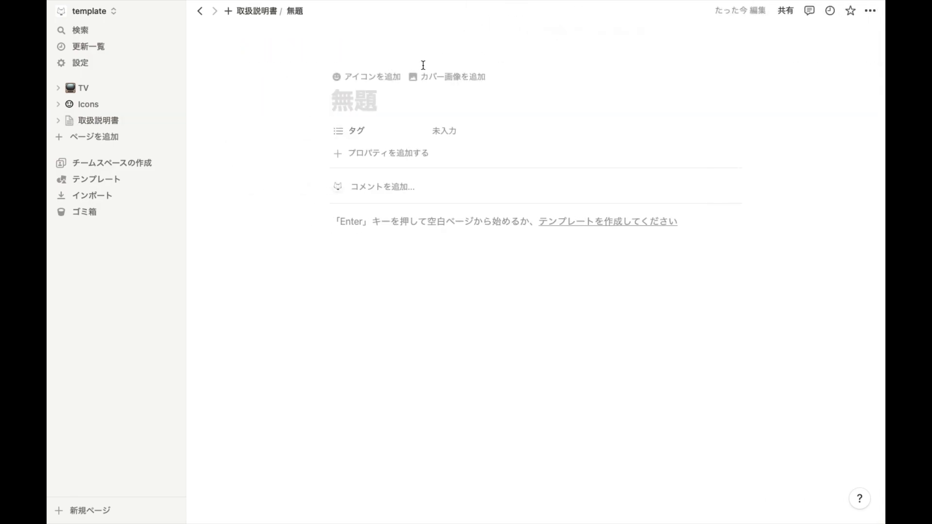
{"action": "left_click", "coordinate": [358, 132]}
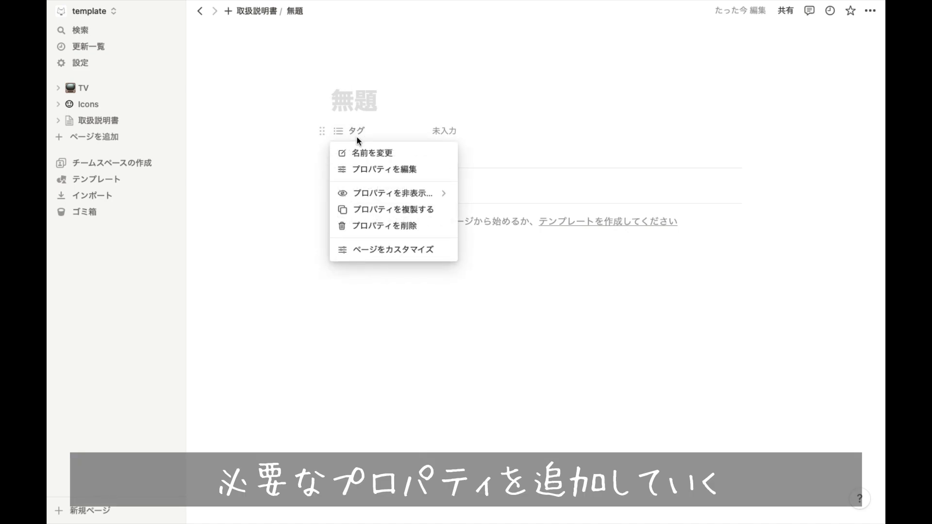
{"action": "left_click", "coordinate": [369, 154]}
{"action": "type", "text": "メーカー"}
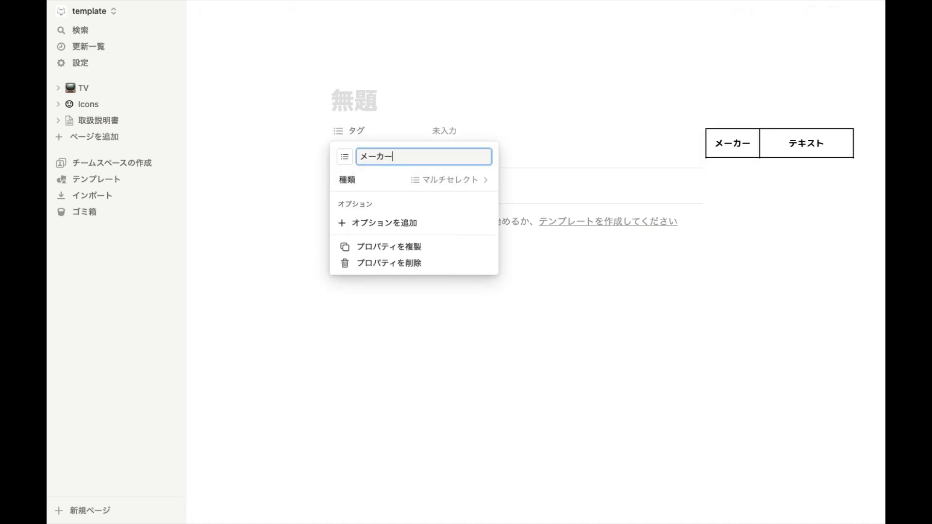
{"action": "left_click", "coordinate": [417, 185]}
{"action": "left_click", "coordinate": [393, 195]}
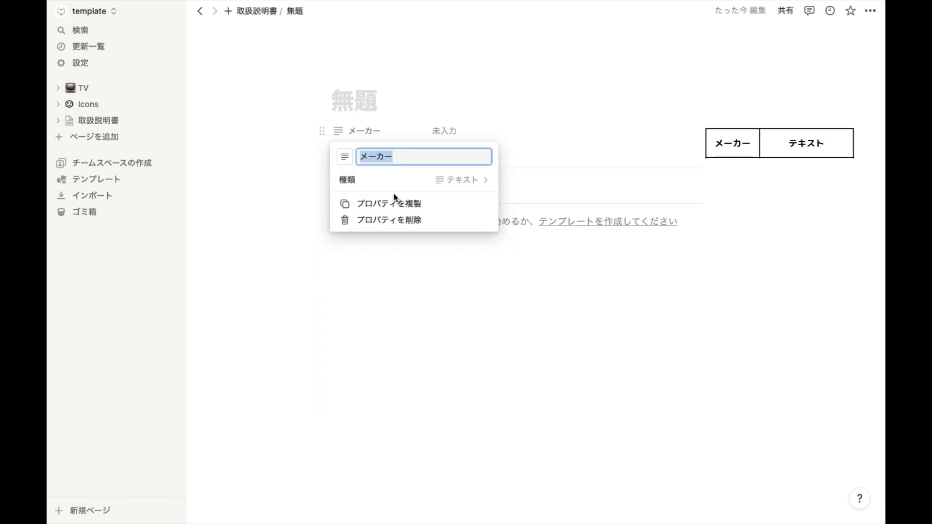
{"action": "left_click", "coordinate": [290, 199]}
Step: Add a ファイル&メディア property named 画像 to the page
{"action": "left_click", "coordinate": [337, 156]}
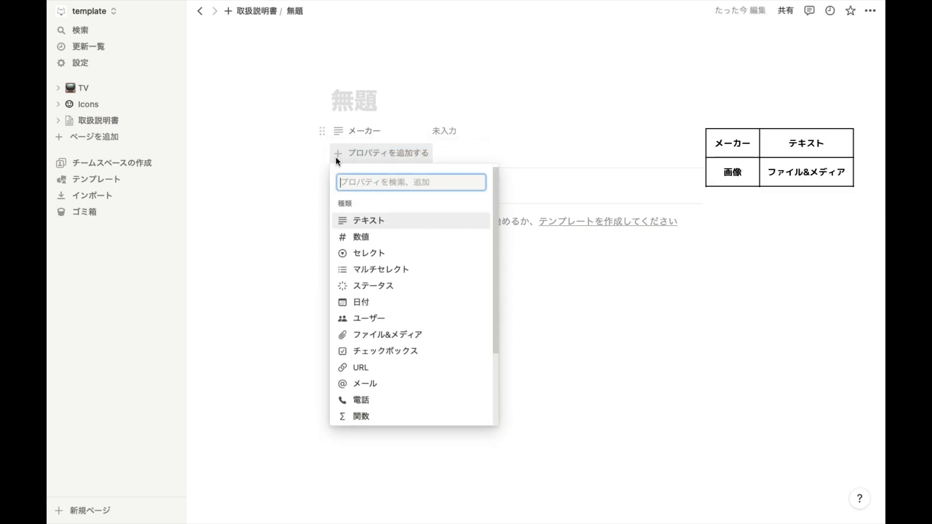
{"action": "left_click", "coordinate": [389, 335]}
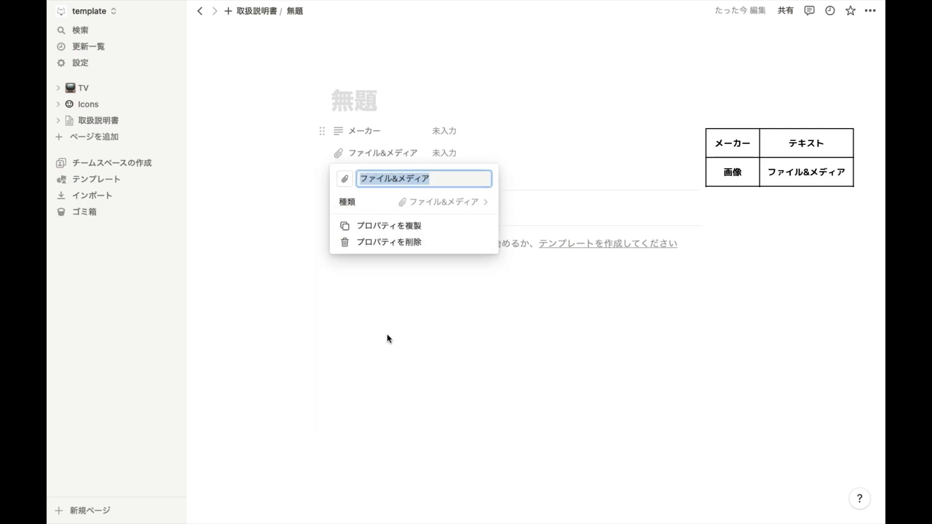
{"action": "type", "text": "画像"}
{"action": "key", "text": "Return"}
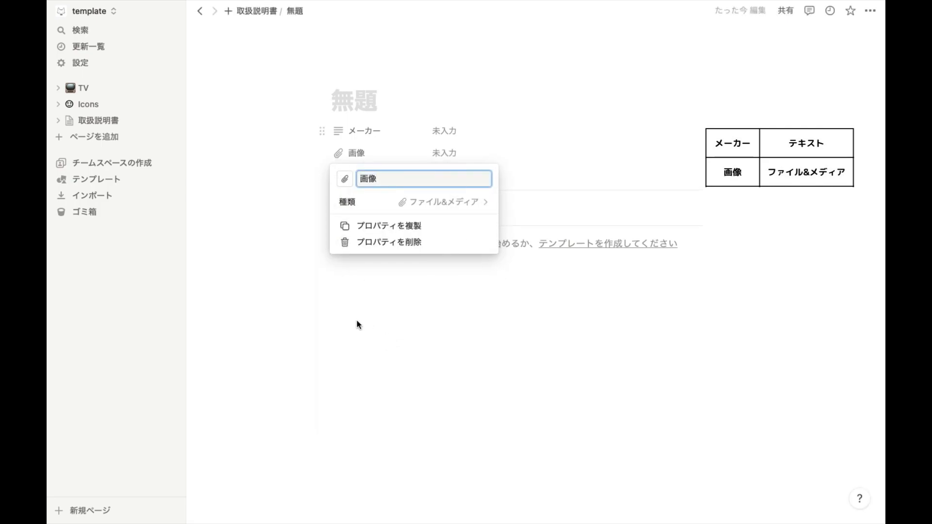
{"action": "left_click", "coordinate": [358, 322]}
Step: Add a テキスト property named 型番 to the page
{"action": "left_click", "coordinate": [341, 174]}
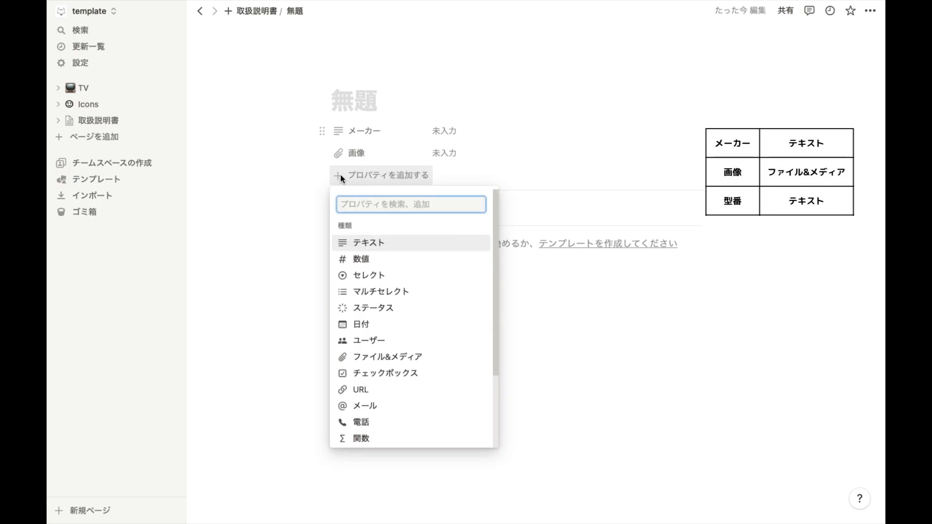
{"action": "left_click", "coordinate": [358, 243]}
{"action": "type", "text": "かたばn"}
{"action": "key", "text": "Tab"}
{"action": "key", "text": "Return"}
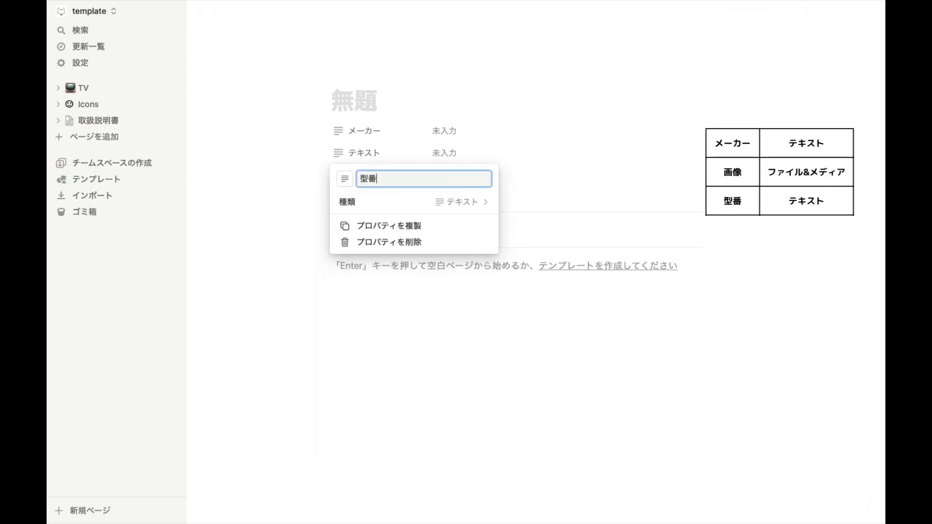
{"action": "left_click", "coordinate": [333, 266]}
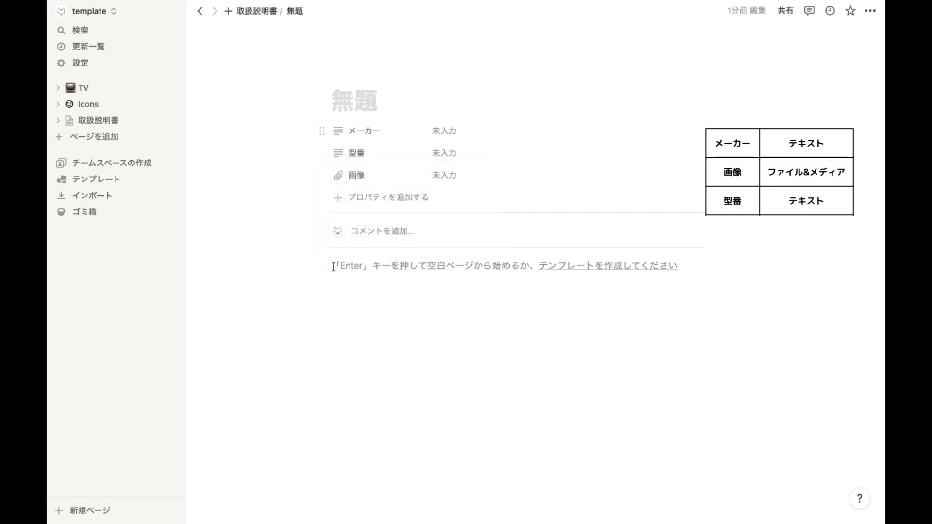
Step: Add a URL property to the page, keeping its default name URL
{"action": "left_click", "coordinate": [336, 203]}
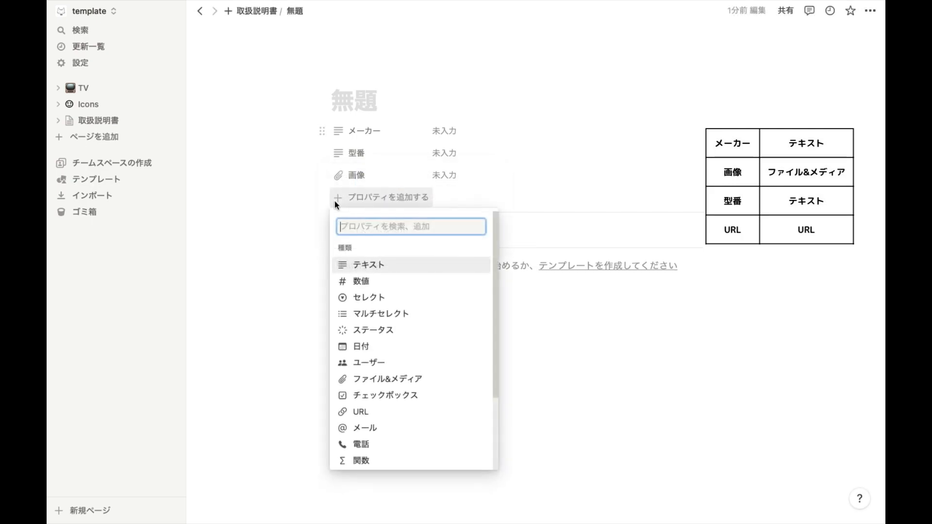
{"action": "left_click", "coordinate": [374, 410]}
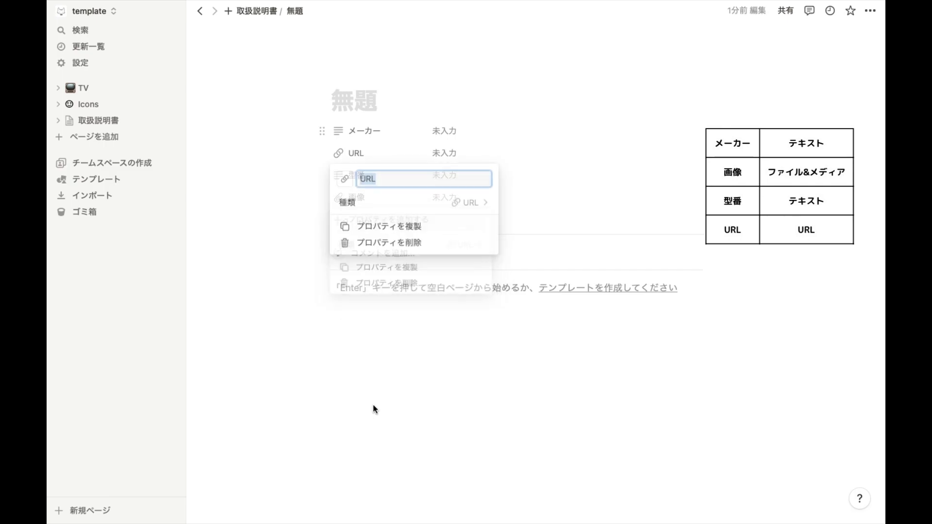
{"action": "left_click", "coordinate": [353, 373]}
Step: Add a ファイル&メディア property named PDF to the page
{"action": "left_click", "coordinate": [337, 220]}
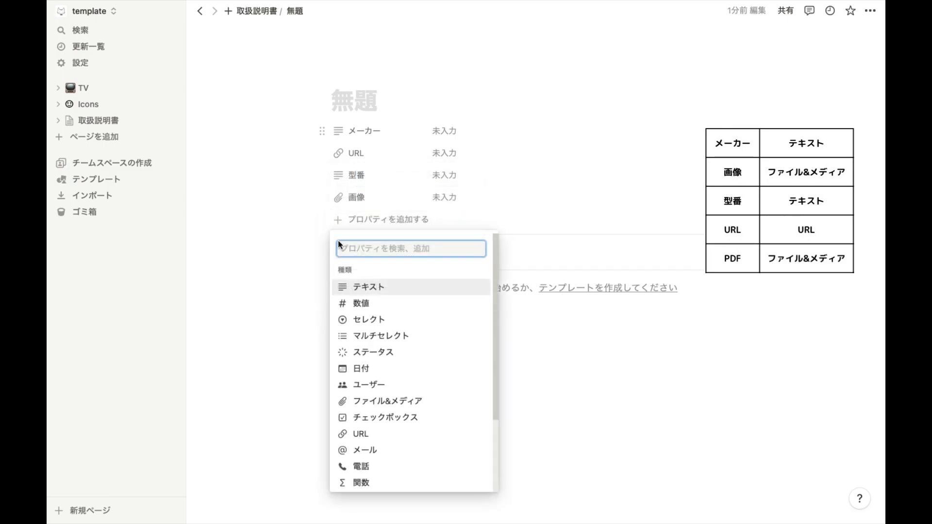
{"action": "left_click", "coordinate": [370, 404]}
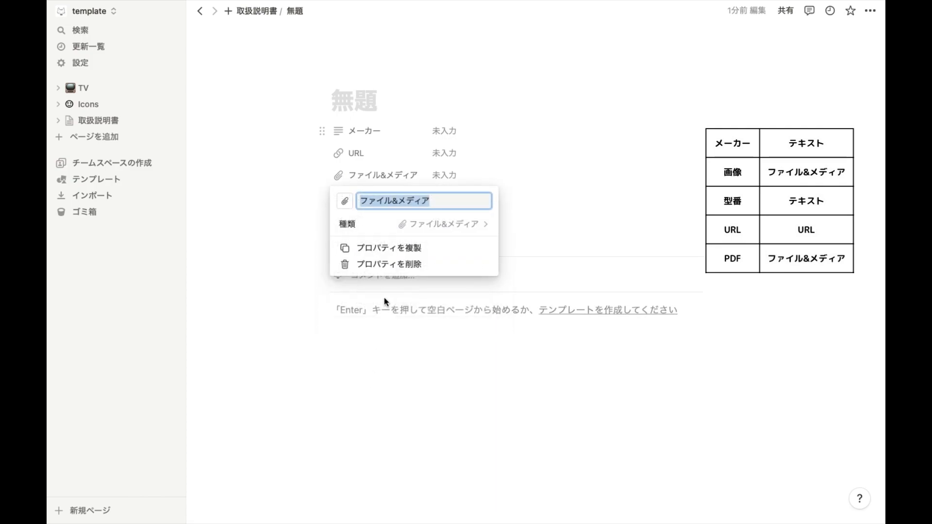
{"action": "type", "text": "PDF"}
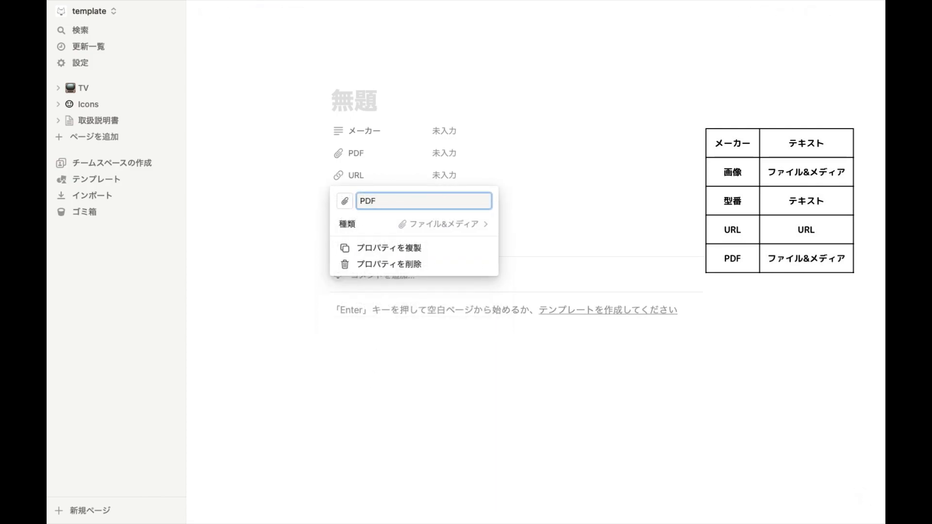
{"action": "left_click", "coordinate": [316, 283]}
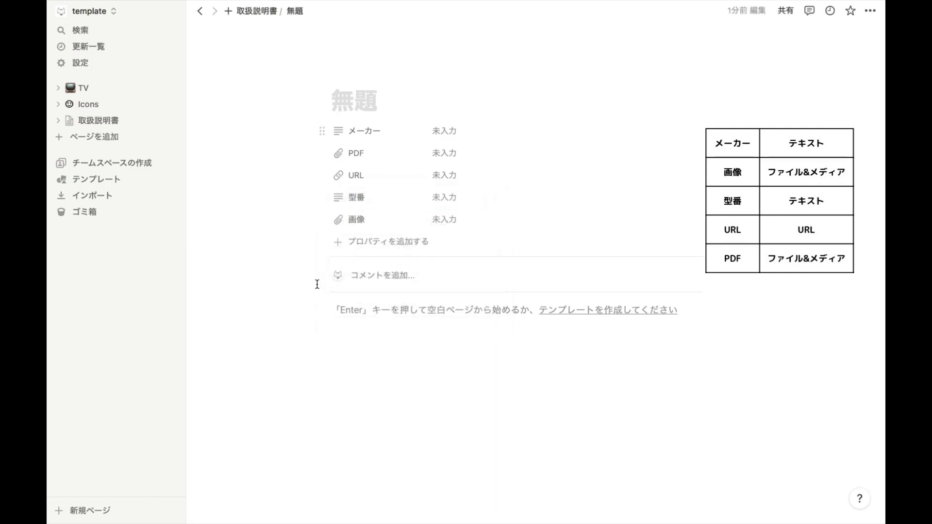
Step: Add a 日付 property named 購入日 to the page
{"action": "left_click", "coordinate": [339, 243]}
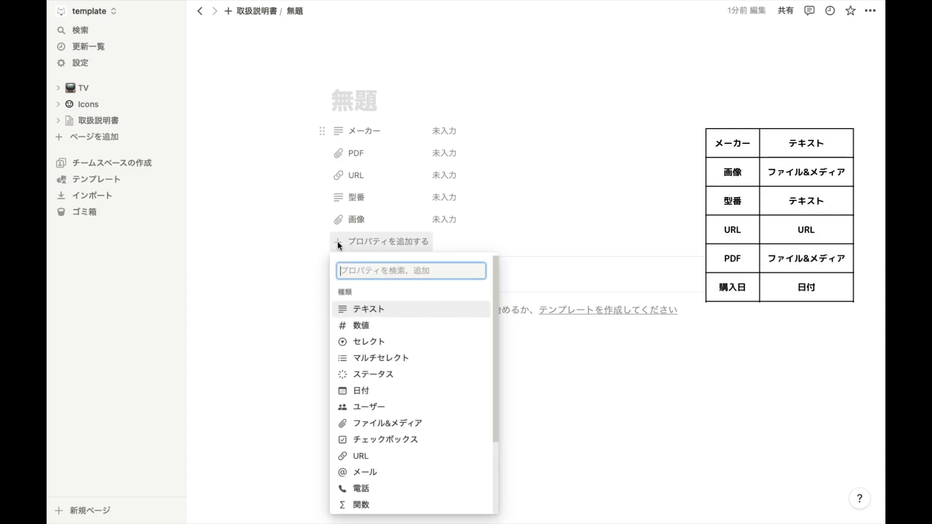
{"action": "left_click", "coordinate": [368, 391]}
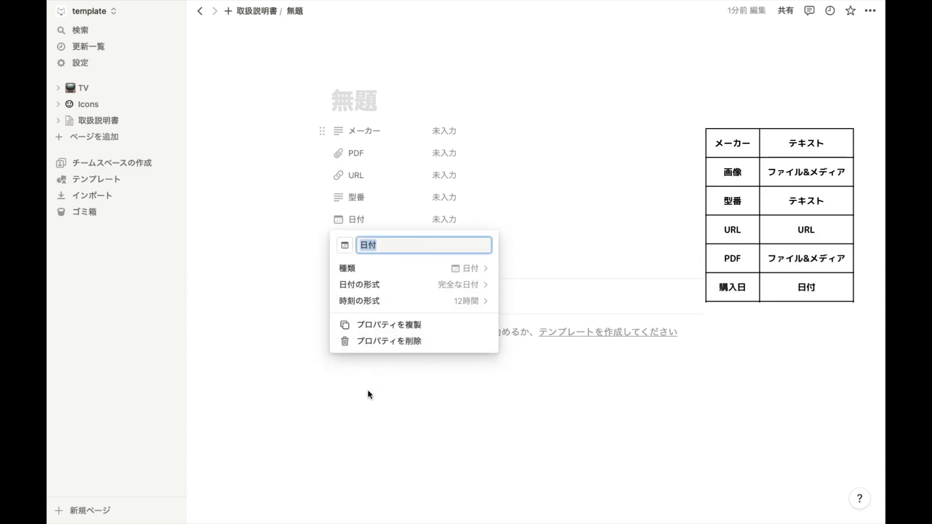
{"action": "type", "text": "購入日"}
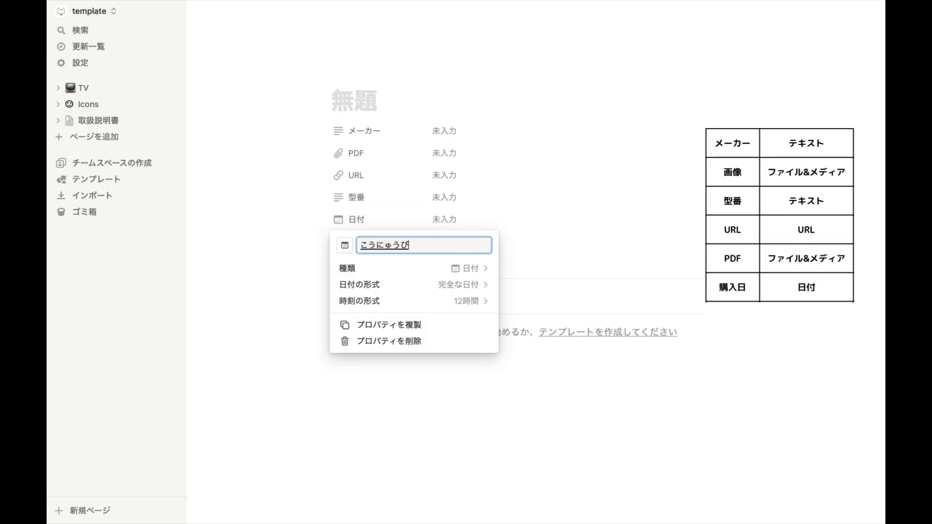
{"action": "left_click", "coordinate": [293, 399]}
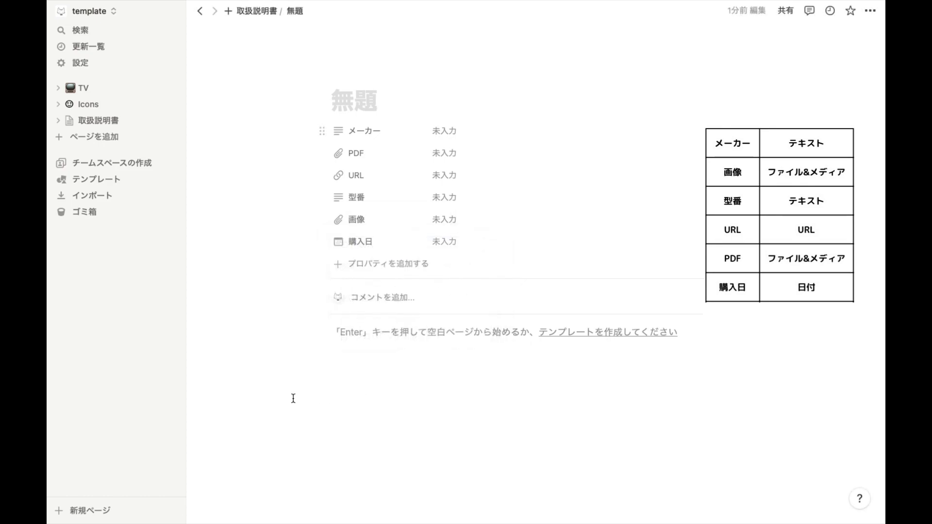
Step: Add a セレクト property named 購入店 to the page
{"action": "left_click", "coordinate": [340, 266]}
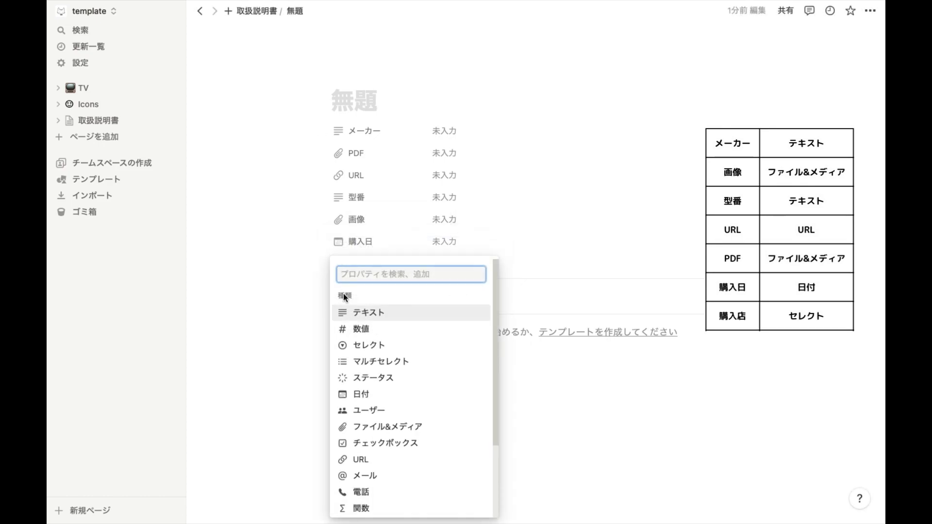
{"action": "left_click", "coordinate": [363, 345]}
{"action": "type", "text": "こうにゅうてん"}
{"action": "key", "text": "Tab"}
{"action": "key", "text": "Return"}
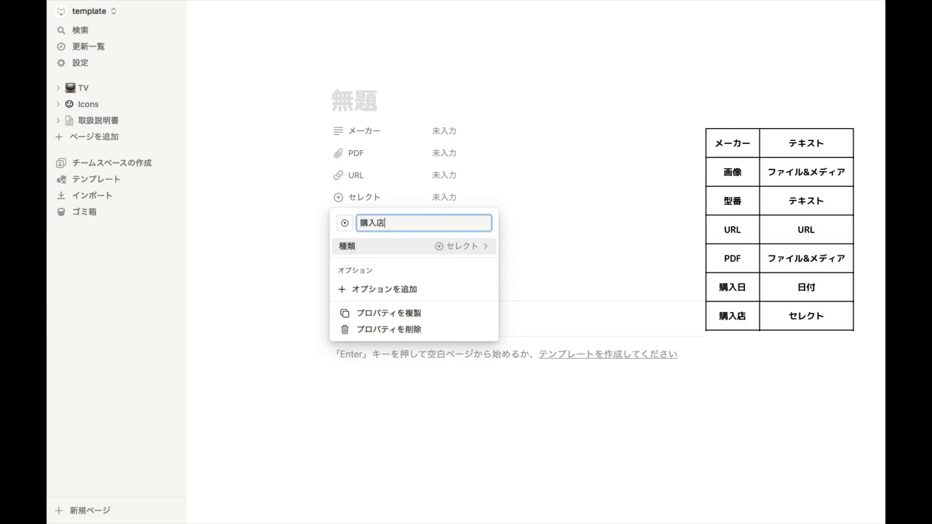
{"action": "left_click", "coordinate": [291, 304]}
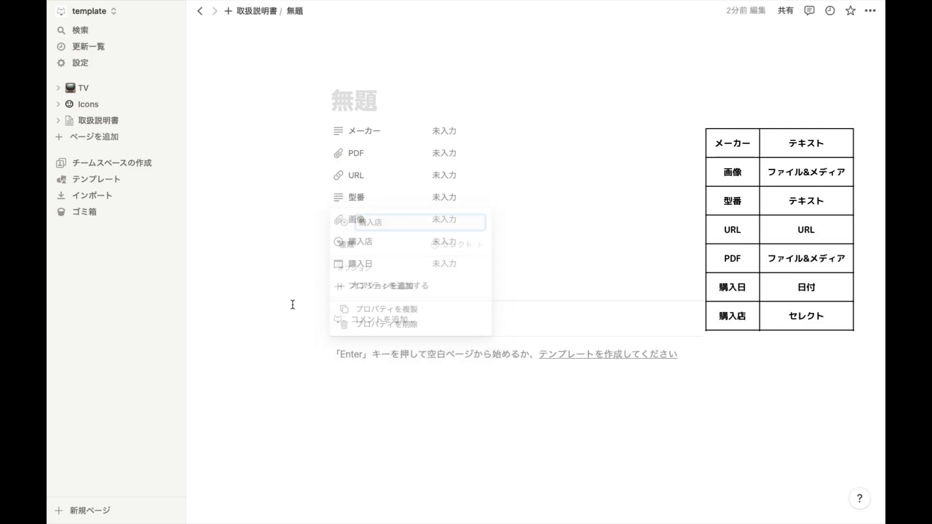
Step: Add a 数値 property named 価格 to the page
{"action": "left_click", "coordinate": [336, 289]}
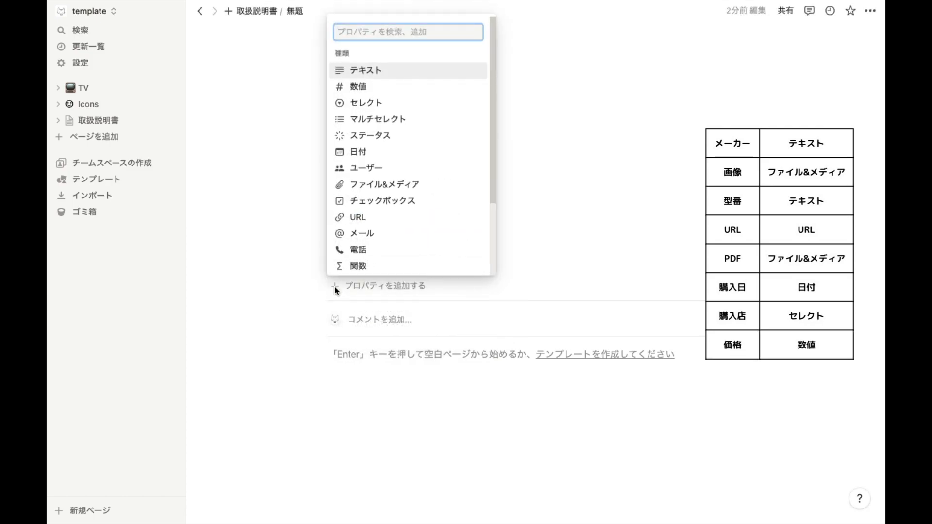
{"action": "left_click", "coordinate": [365, 87]}
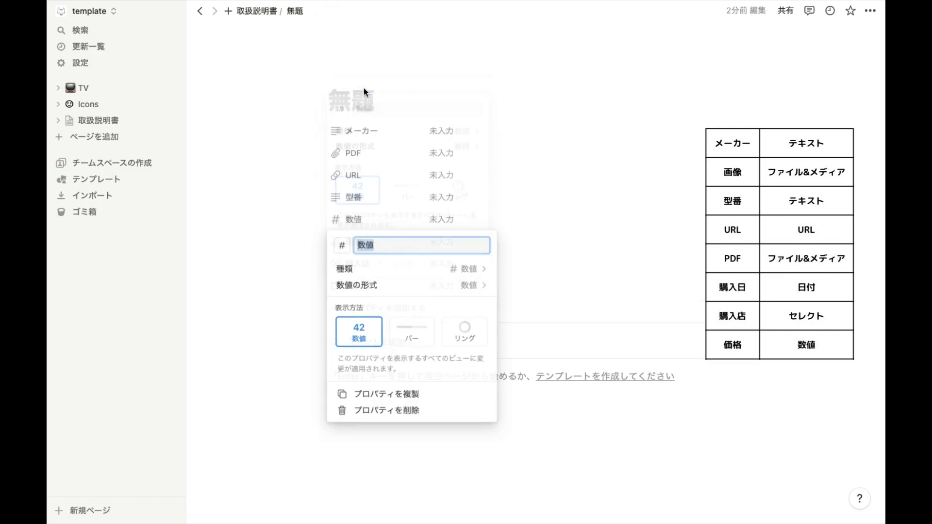
{"action": "type", "text": "価格"}
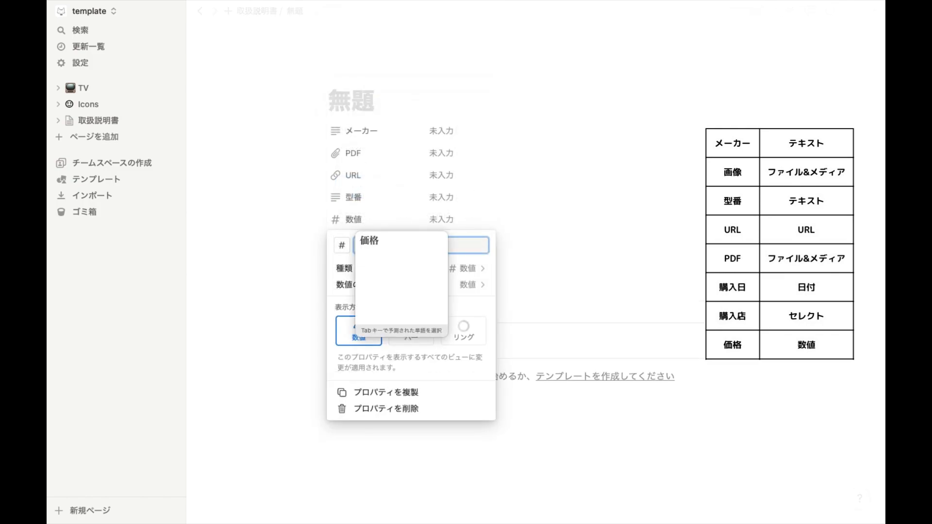
{"action": "left_click", "coordinate": [233, 381]}
Step: Add a 日付 property named 保証期限 with the date format 年/月/日
{"action": "left_click", "coordinate": [334, 311]}
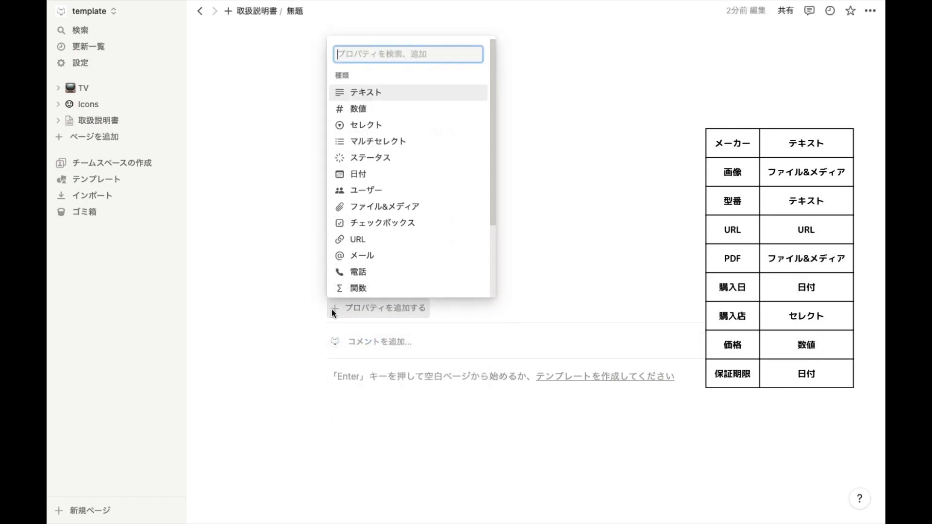
{"action": "left_click", "coordinate": [368, 173]}
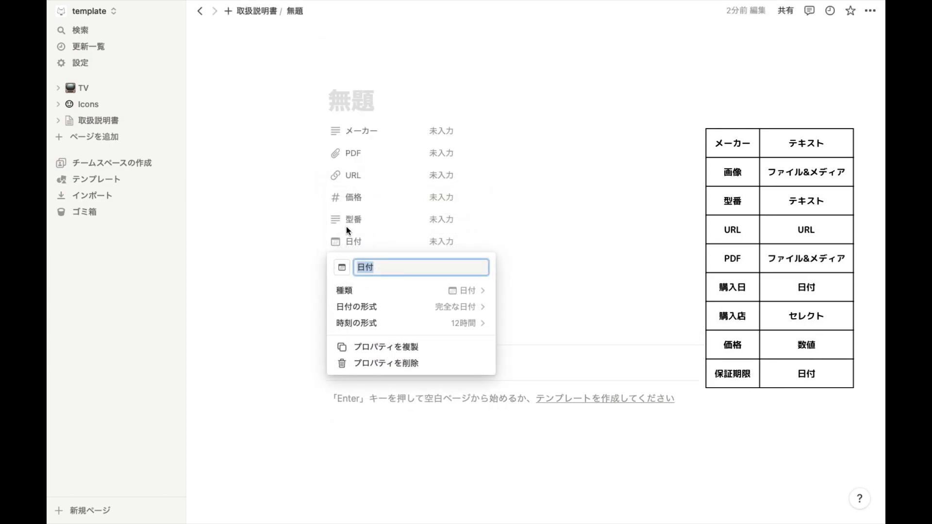
{"action": "left_click", "coordinate": [381, 306]}
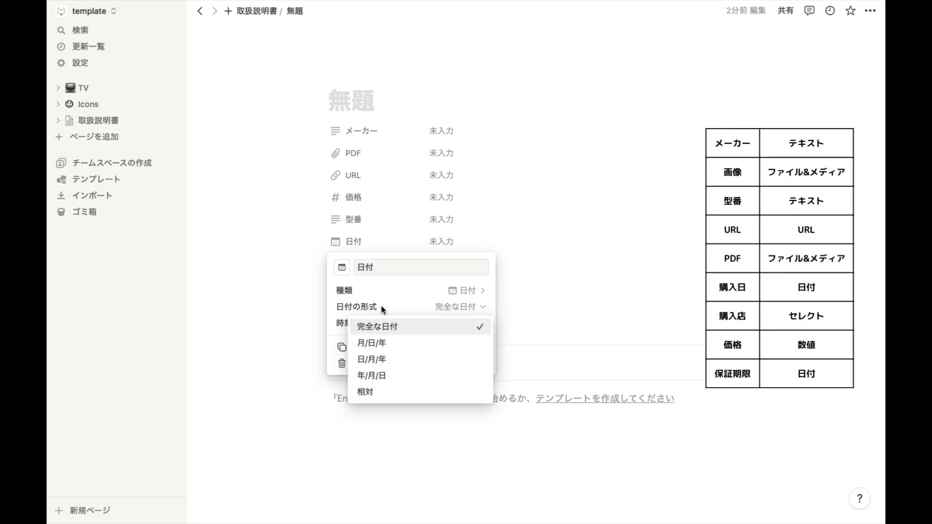
{"action": "left_click", "coordinate": [386, 380]}
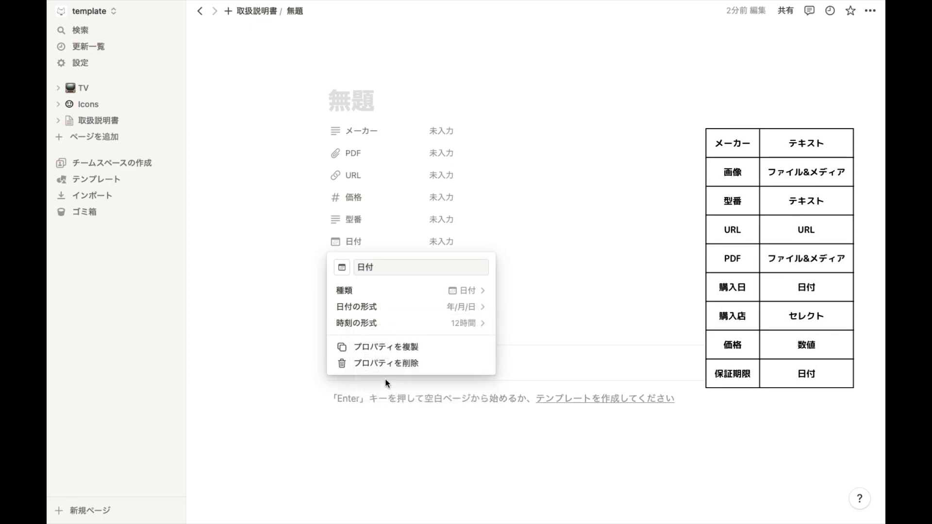
{"action": "double_click", "coordinate": [385, 269]}
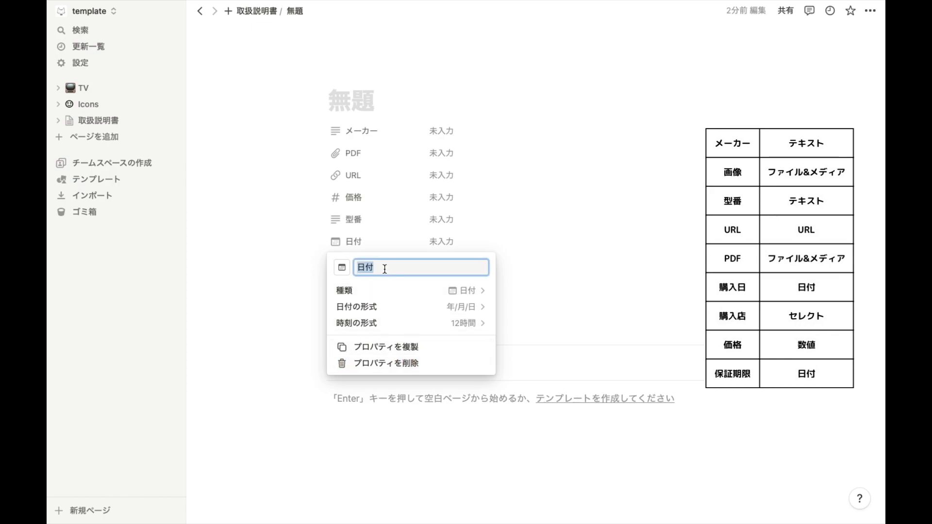
{"action": "type", "text": "補償期限"}
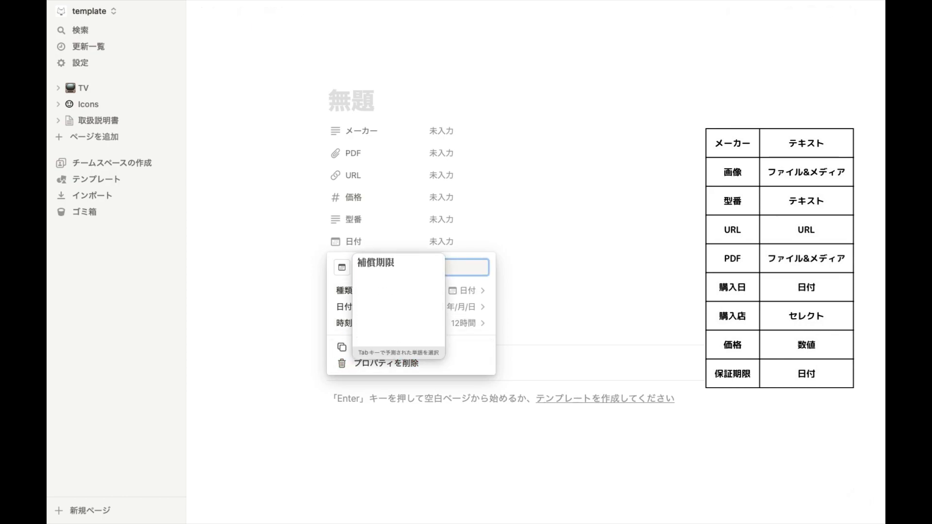
{"action": "key", "text": "space"}
{"action": "key", "text": "Return"}
{"action": "key", "text": "Right"}
{"action": "key", "text": "Return"}
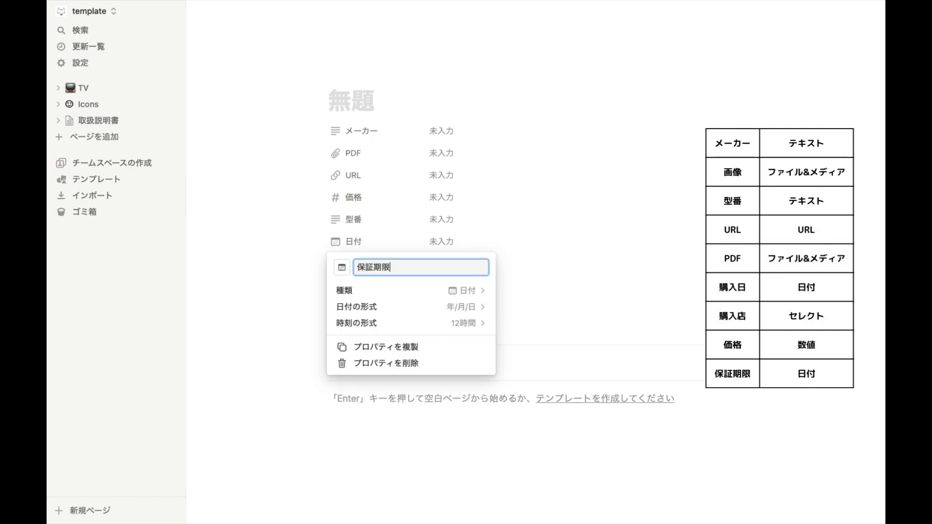
{"action": "left_click", "coordinate": [274, 287]}
Step: Reorder the page's properties as メーカー, 画像, 型番, URL, PDF, 購入日, 保証期限, 購入店, 価格
{"action": "left_click_drag", "start_coordinate": [318, 264], "coordinate": [318, 154]}
{"action": "left_click_drag", "start_coordinate": [319, 199], "coordinate": [318, 181]}
{"action": "left_click_drag", "start_coordinate": [319, 264], "coordinate": [315, 179]}
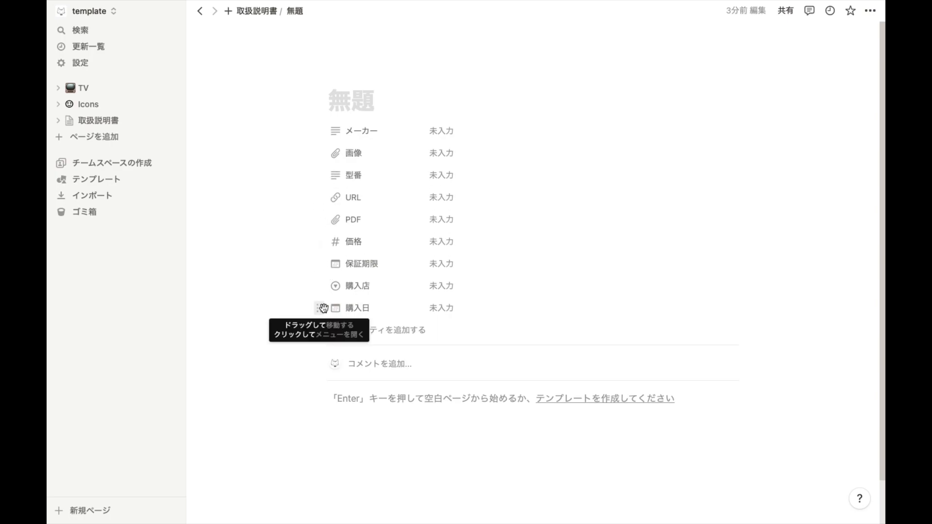
{"action": "mouse_move", "coordinate": [320, 309]}
{"action": "left_mouse_down"}
{"action": "mouse_move", "coordinate": [319, 246]}
{"action": "mouse_move", "coordinate": [318, 306]}
{"action": "left_mouse_up"}
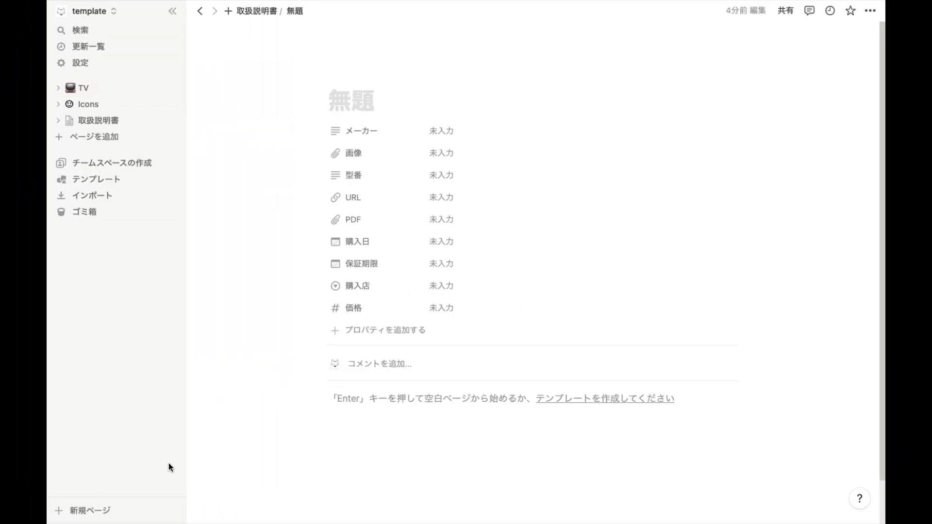
Step: Set メーカー to RAYCOP and title the page UV除菌ポータブルクリーナー レイコップGO
{"action": "left_click", "coordinate": [438, 132]}
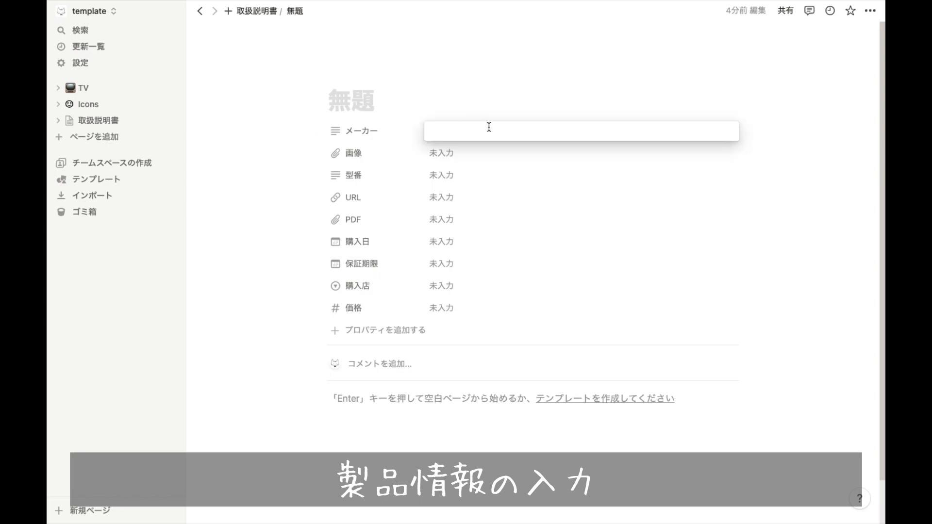
{"action": "type", "text": "RAYCOP"}
{"action": "key", "text": "Return"}
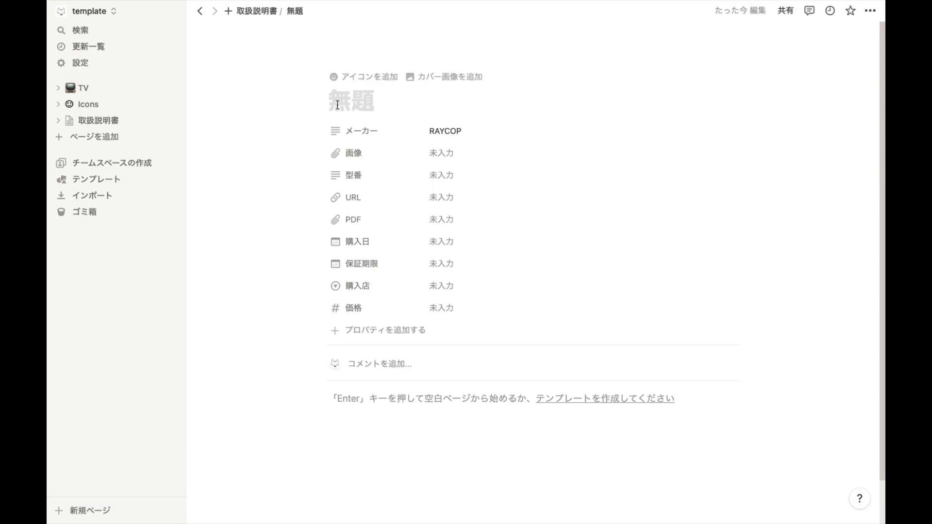
{"action": "type", "text": "UV除菌ポータブルクリーナー レイコップGO"}
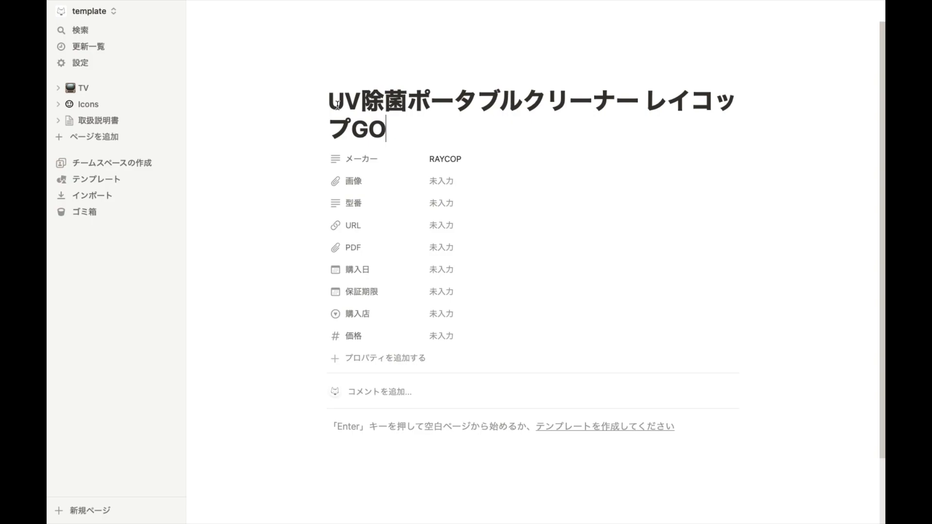
Step: Upload the product picture file to the page's 画像 property
{"action": "left_click", "coordinate": [436, 182]}
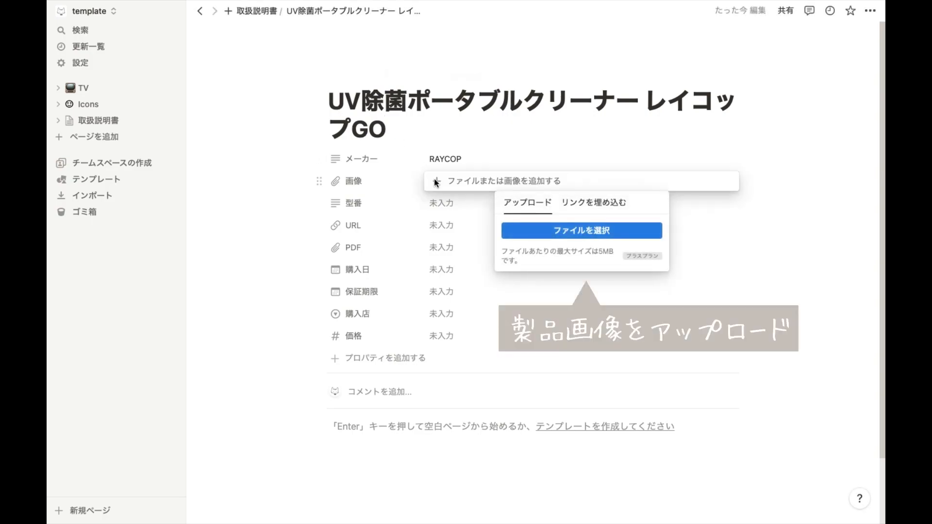
{"action": "left_click", "coordinate": [564, 232]}
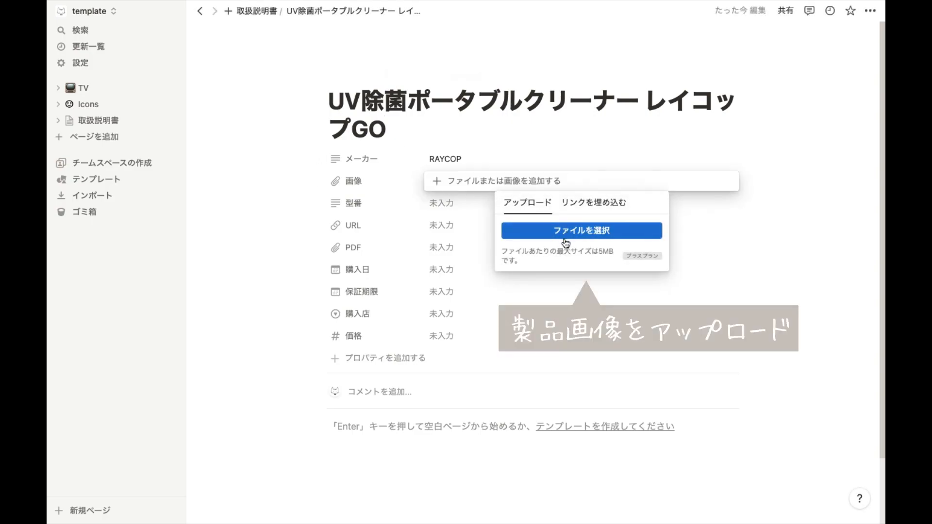
{"action": "left_click", "coordinate": [659, 384]}
{"action": "left_click", "coordinate": [458, 203]}
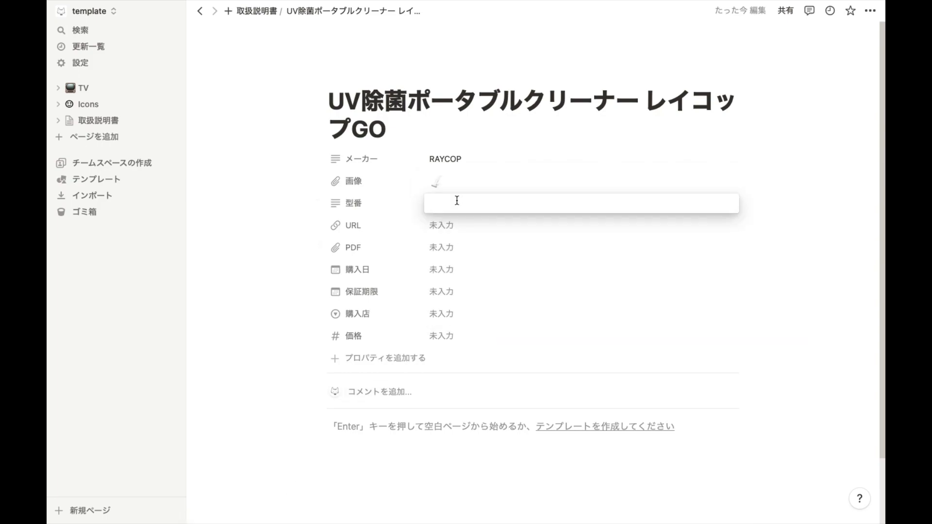
{"action": "type", "text": "RGO-300"}
{"action": "key", "text": "Return"}
{"action": "left_click", "coordinate": [451, 233]}
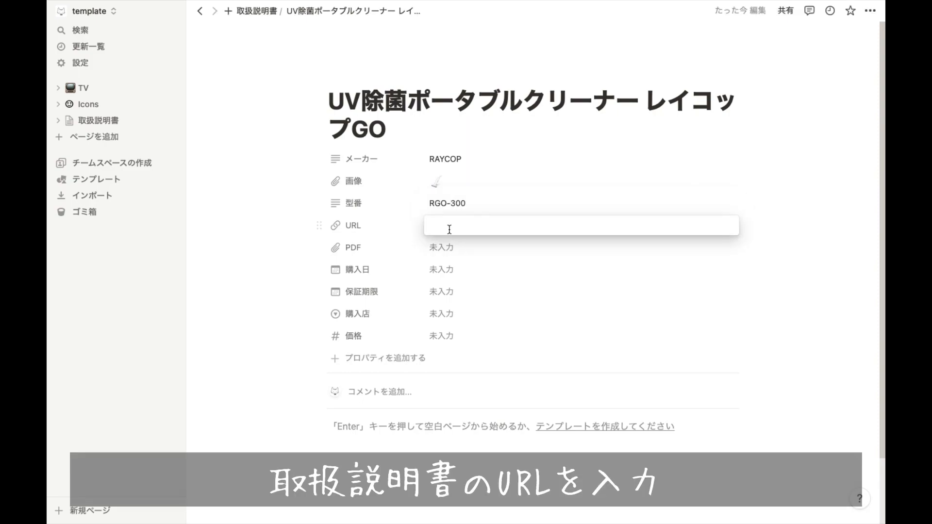
{"action": "type", "text": "https://www.raycop.co.jp/pdf/go_manual.pdf?v=20210302"}
{"action": "left_click", "coordinate": [432, 248]}
{"action": "left_click", "coordinate": [437, 248]}
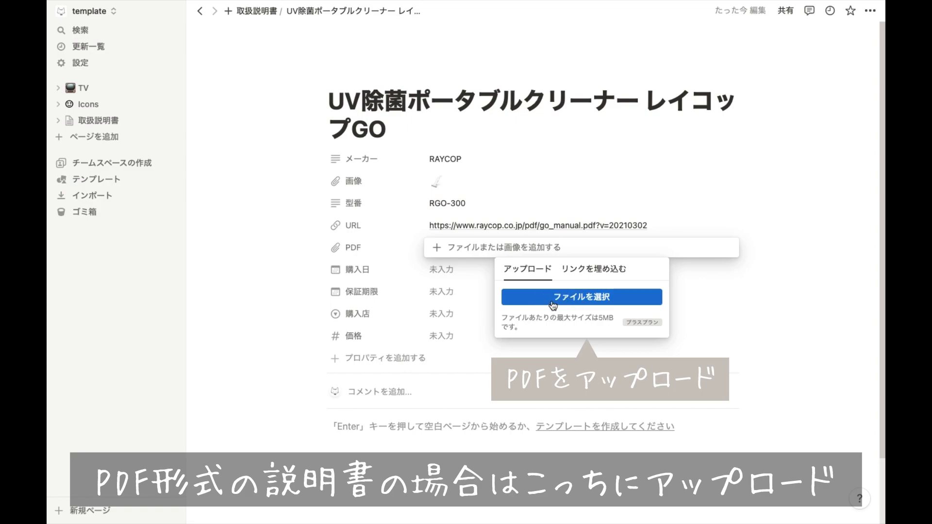
{"action": "left_click", "coordinate": [283, 318]}
Step: Set 購入日 to 2023年2月7日 and 保証期限 to 2024/02/07
{"action": "left_click", "coordinate": [447, 273]}
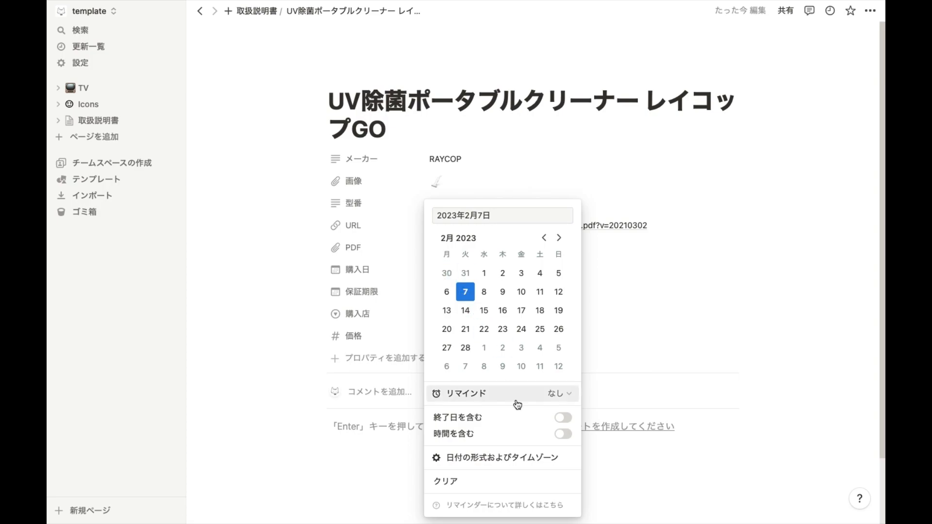
{"action": "left_click", "coordinate": [604, 461]}
{"action": "left_click", "coordinate": [453, 297]}
{"action": "key", "text": "Left"}
{"action": "key", "text": "BackSpace"}
{"action": "type", "text": "4"}
Step: Add a reminder to the 保証期限 date for 当日(09:00)
{"action": "left_click", "coordinate": [547, 401]}
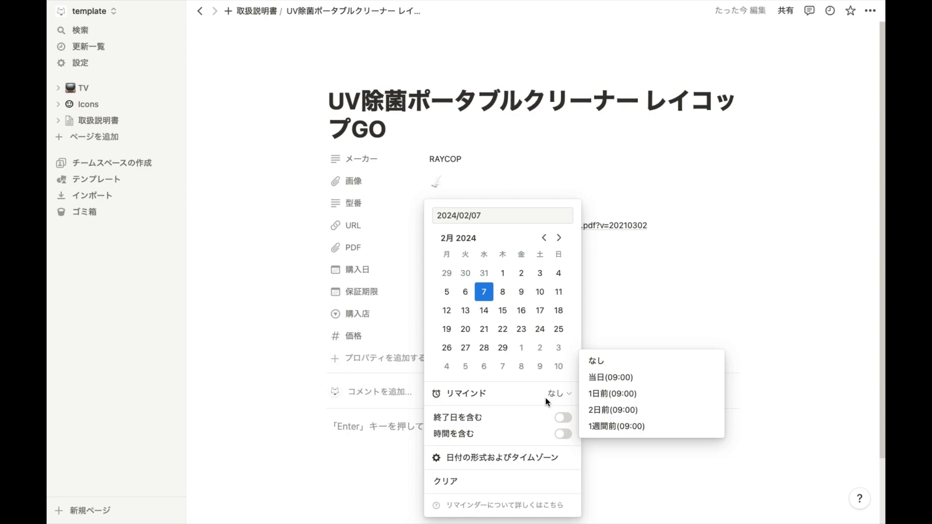
{"action": "left_click", "coordinate": [615, 378]}
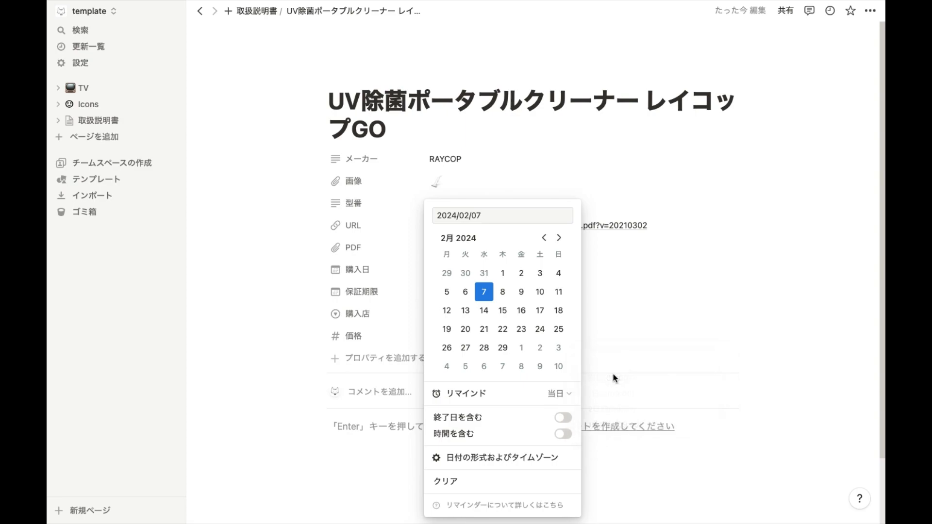
{"action": "left_click", "coordinate": [288, 354]}
Step: Set 購入店 to a new option named Amazon and change that option's color to 赤
{"action": "left_click", "coordinate": [457, 316]}
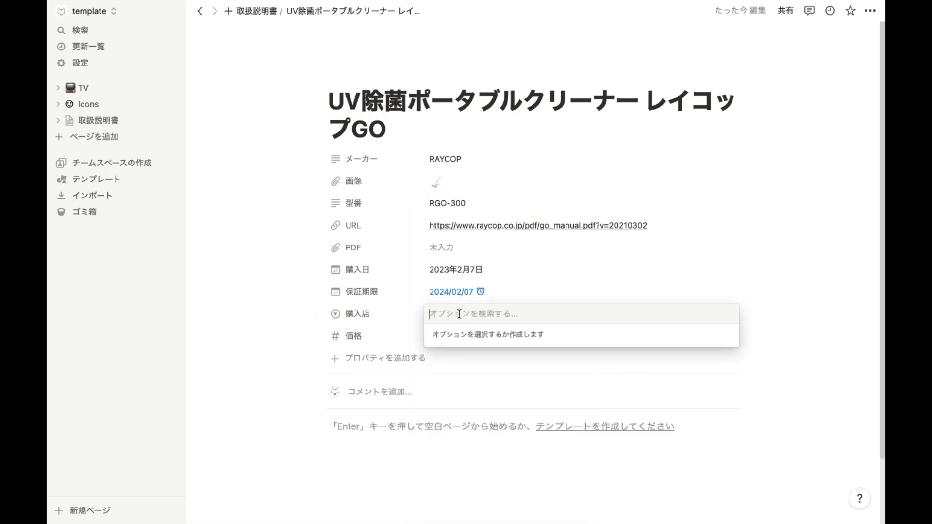
{"action": "type", "text": "Amazon"}
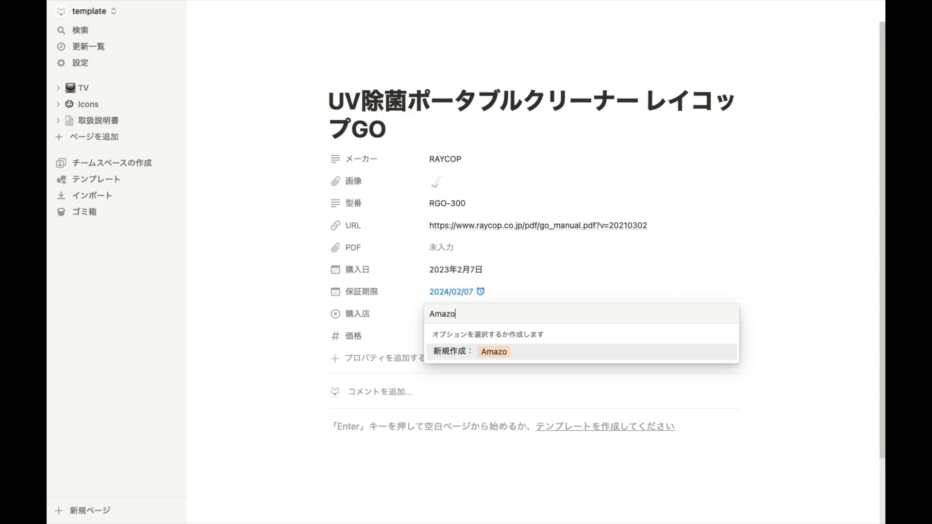
{"action": "left_click", "coordinate": [510, 352]}
{"action": "left_click", "coordinate": [456, 315]}
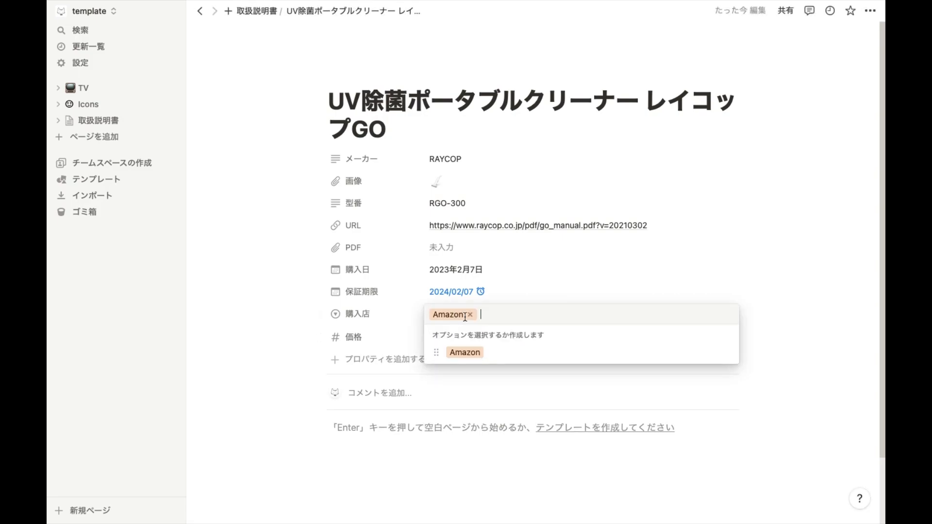
{"action": "left_click", "coordinate": [726, 354]}
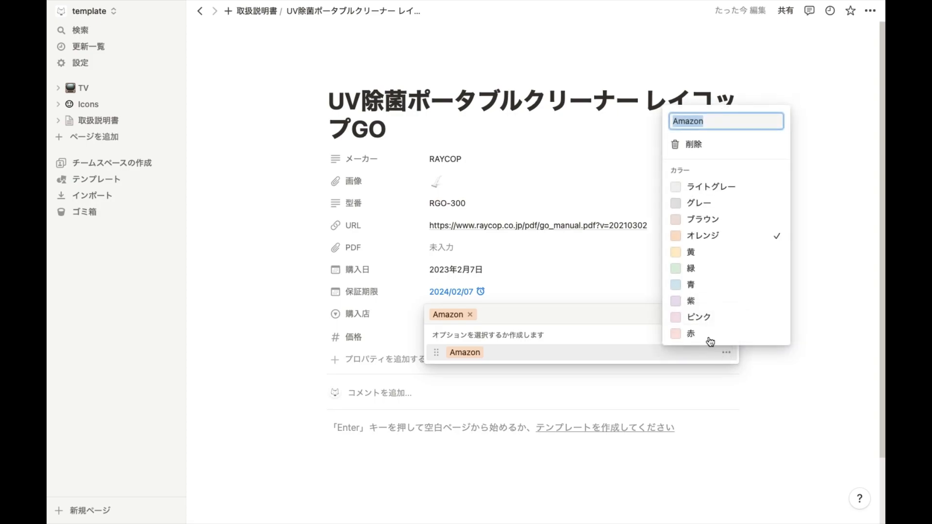
{"action": "left_click", "coordinate": [706, 343]}
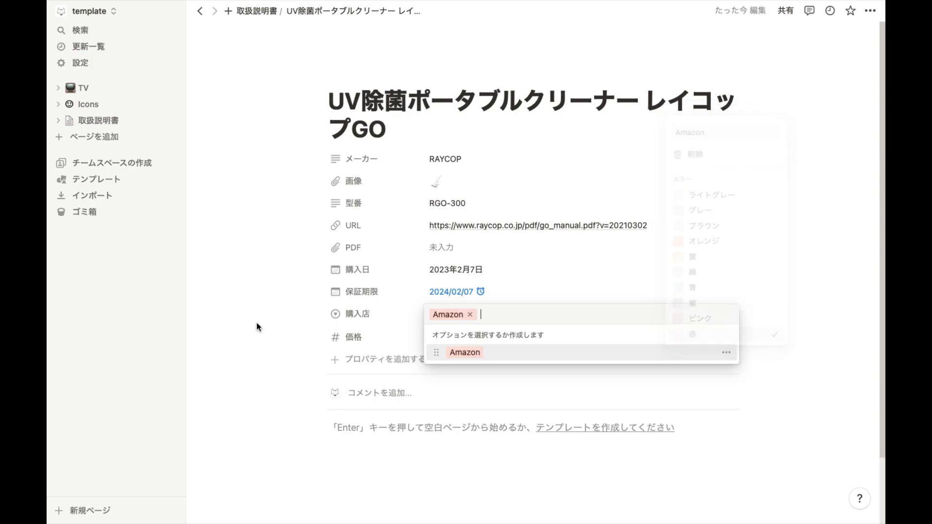
{"action": "left_click", "coordinate": [256, 322]}
Step: Set 価格 to 19800 and return to the 取扱説明書 database
{"action": "left_click", "coordinate": [453, 344]}
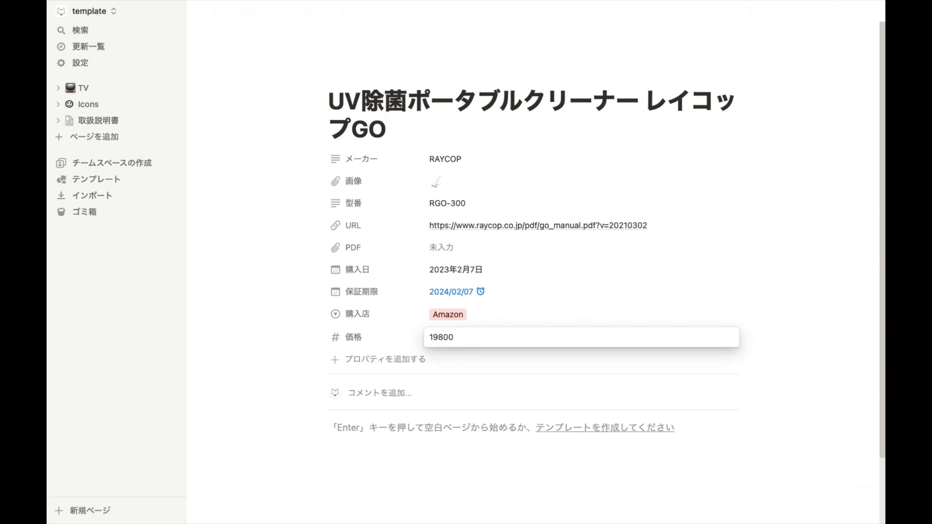
{"action": "key", "text": "Return"}
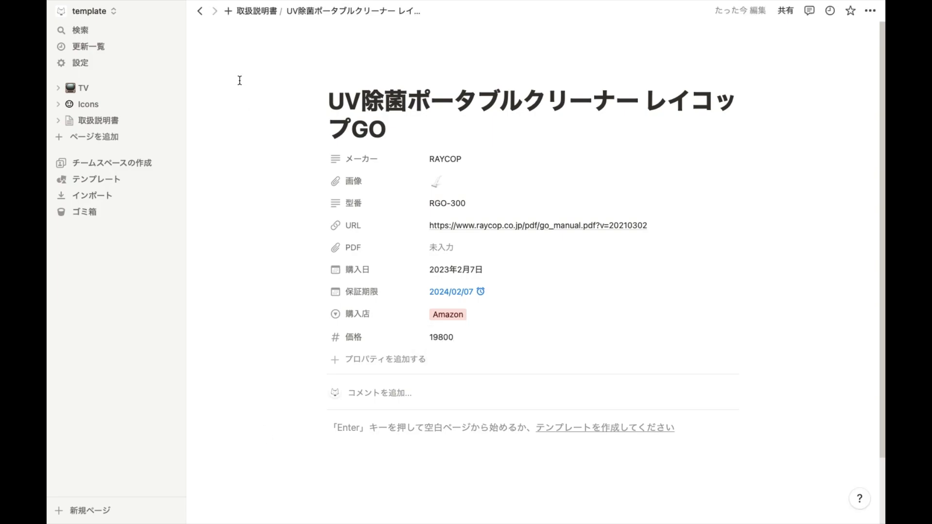
{"action": "left_click", "coordinate": [201, 18]}
{"action": "left_click", "coordinate": [478, 10]}
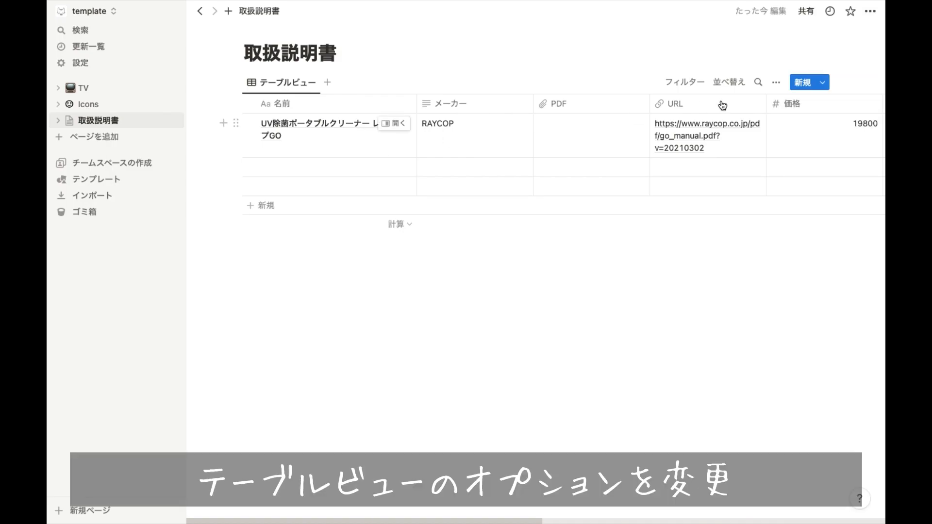
Step: Reorder the table view's properties as メーカー, 名前, 画像, 型番, URL, PDF, 購入日, 保証期限, 購入店, 価格
{"action": "left_click", "coordinate": [771, 82]}
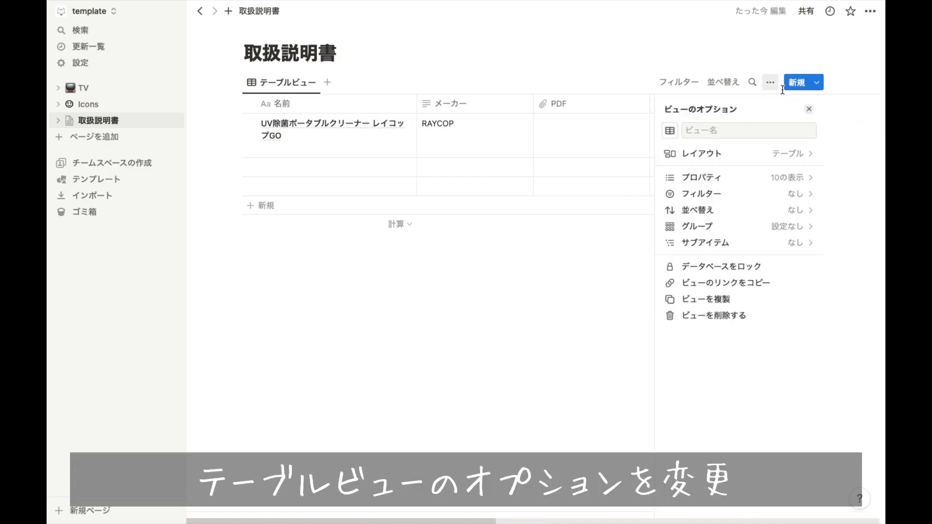
{"action": "left_click", "coordinate": [773, 187]}
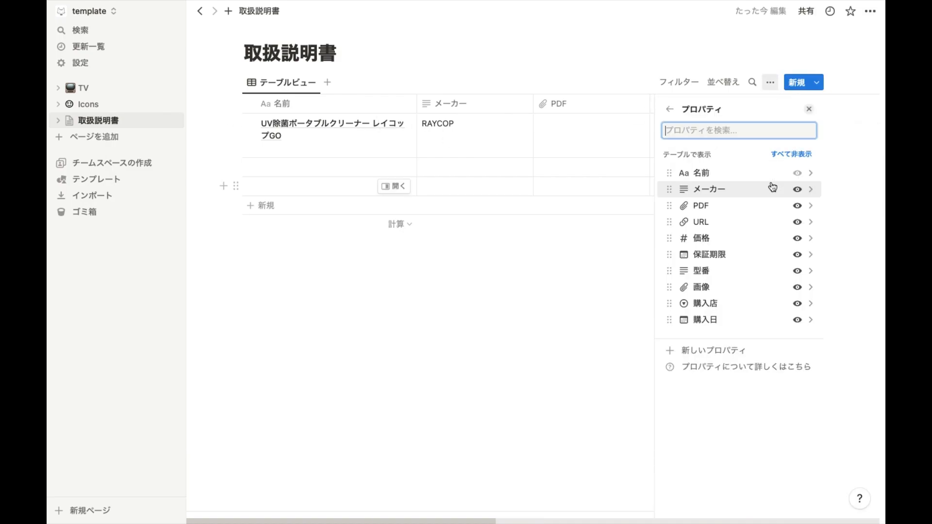
{"action": "left_click_drag", "start_coordinate": [666, 188], "coordinate": [669, 171]}
{"action": "left_click_drag", "start_coordinate": [666, 223], "coordinate": [669, 202]}
{"action": "mouse_move", "coordinate": [666, 304]}
{"action": "left_mouse_down"}
{"action": "mouse_move", "coordinate": [669, 206]}
{"action": "mouse_move", "coordinate": [674, 313]}
{"action": "left_mouse_up"}
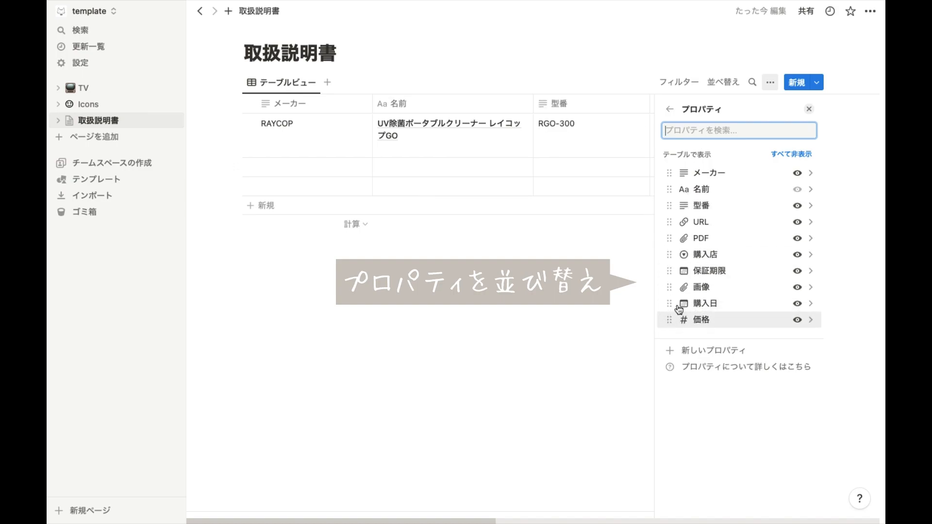
{"action": "left_click_drag", "start_coordinate": [670, 256], "coordinate": [672, 292]}
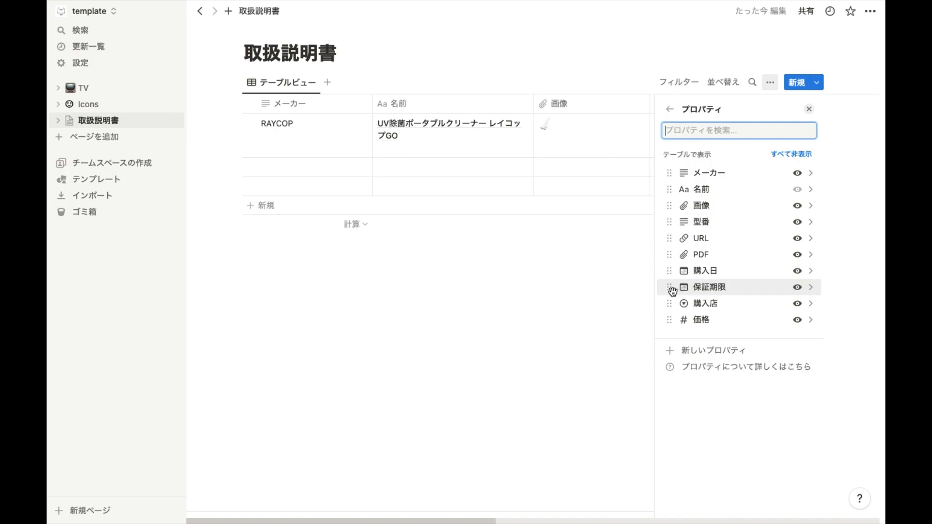
{"action": "left_click", "coordinate": [572, 305]}
{"action": "scroll", "coordinate": [580, 176], "scroll_direction": "right", "scroll_amount": 10}
{"action": "scroll", "coordinate": [580, 176], "scroll_direction": "right", "scroll_amount": 4}
{"action": "scroll", "coordinate": [581, 176], "scroll_direction": "left", "scroll_amount": 14}
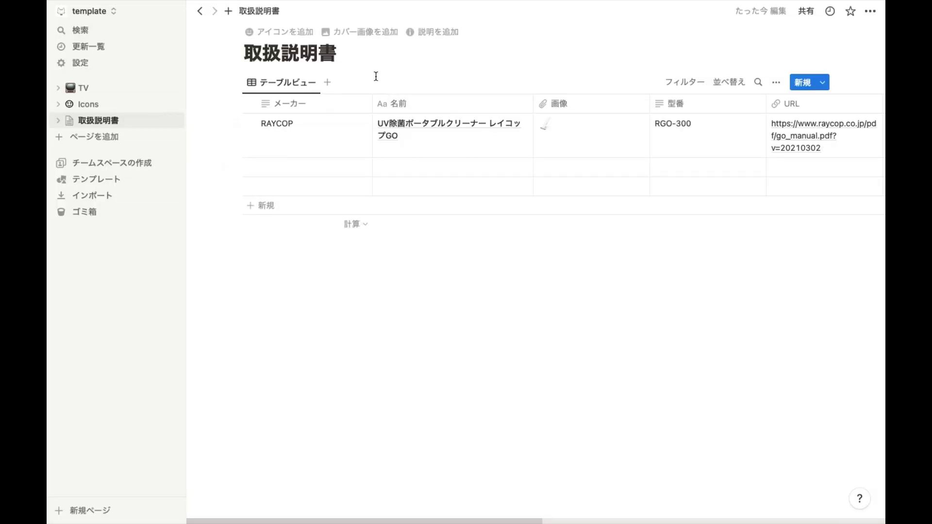
Step: Add a ギャラリー view to the database with 画像 as the card preview and images fitted to the frame
{"action": "left_click", "coordinate": [329, 84]}
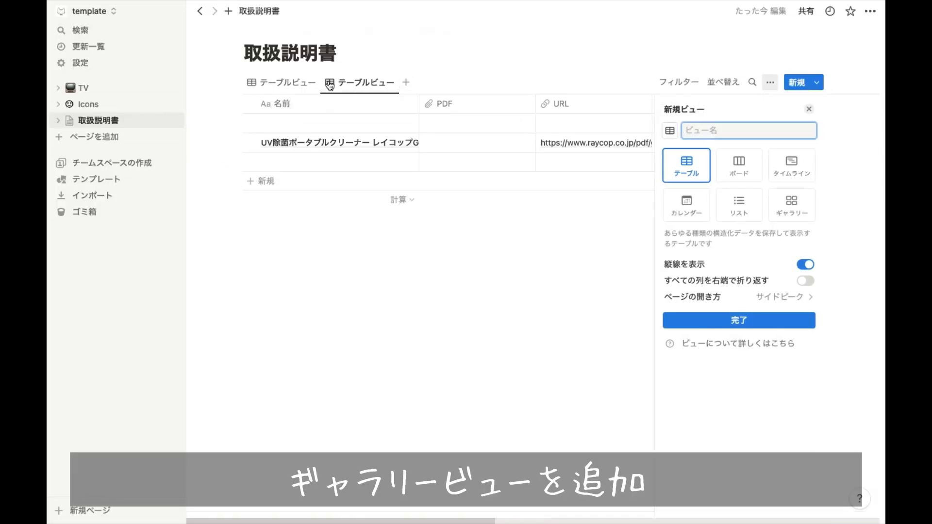
{"action": "left_click", "coordinate": [787, 206]}
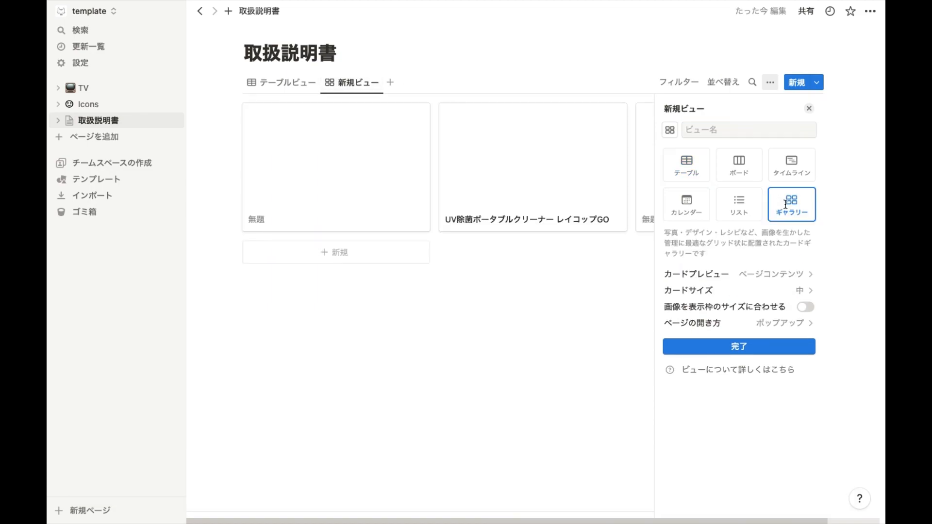
{"action": "left_click", "coordinate": [784, 273]}
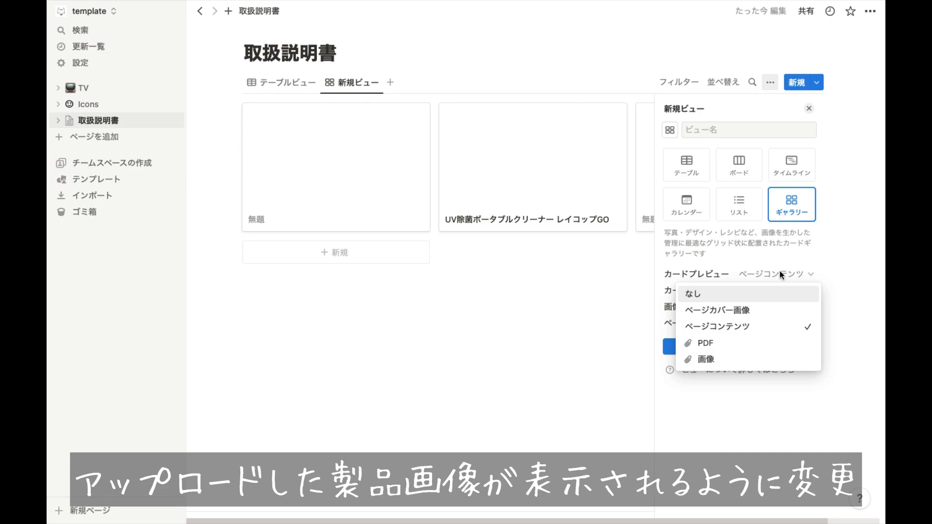
{"action": "left_click", "coordinate": [808, 364]}
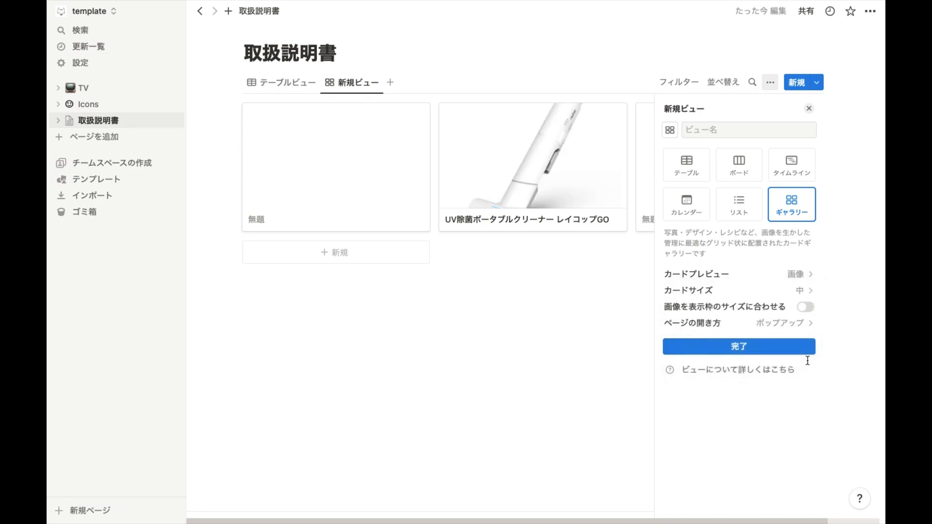
{"action": "left_click", "coordinate": [808, 308]}
{"action": "left_click", "coordinate": [575, 285]}
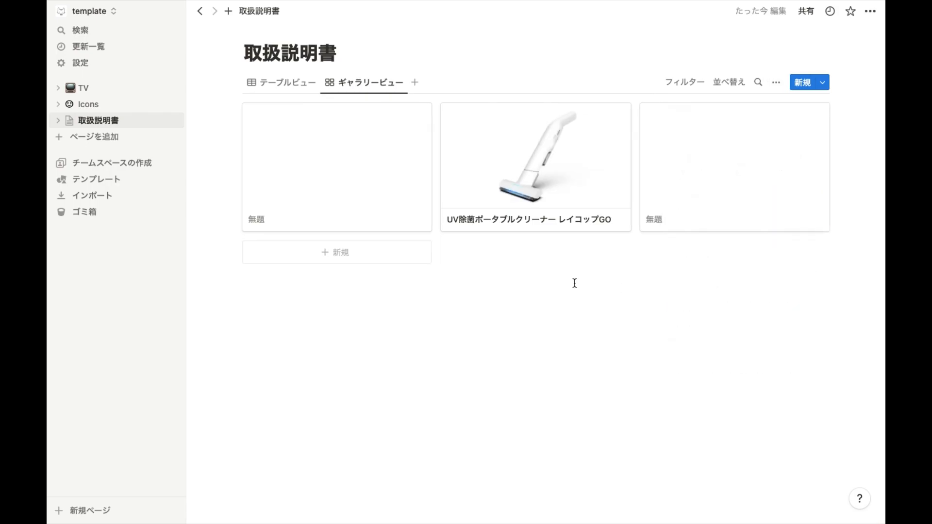
Step: Show URL, PDF and メーカー on the gallery cards and move メーカー to the front of the property order
{"action": "left_click", "coordinate": [775, 90]}
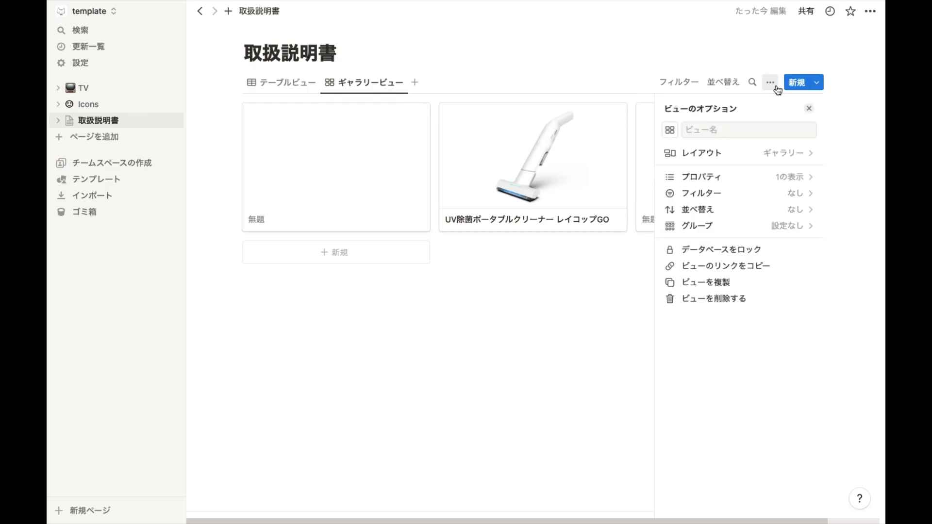
{"action": "left_click", "coordinate": [787, 180]}
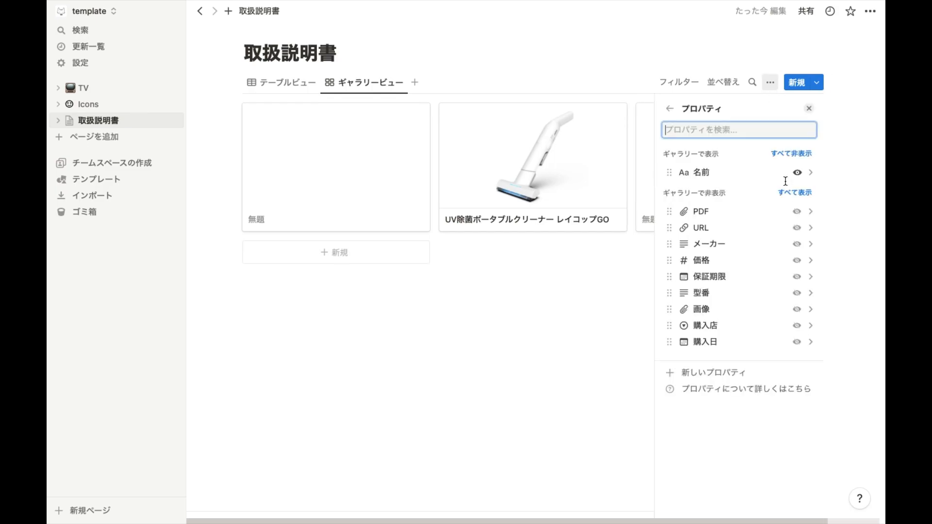
{"action": "left_click", "coordinate": [797, 227]}
{"action": "left_click", "coordinate": [797, 227]}
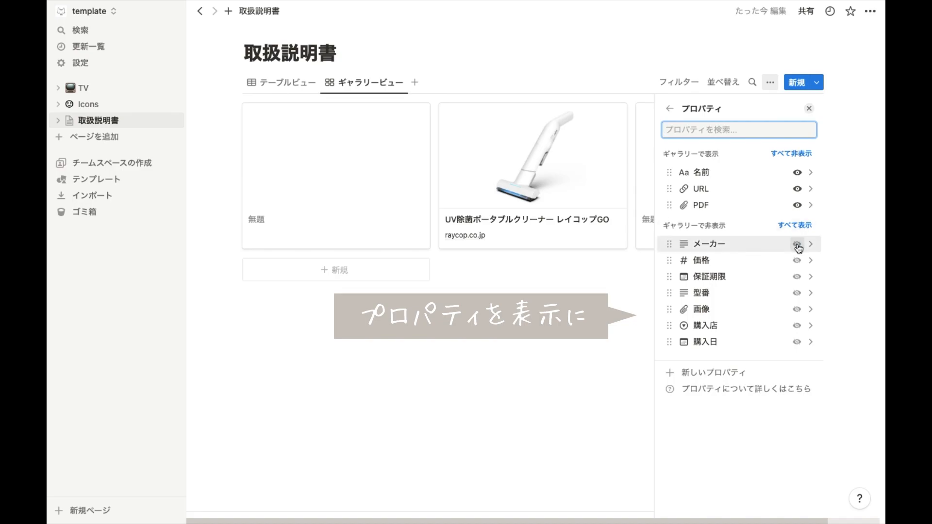
{"action": "left_click", "coordinate": [798, 244]}
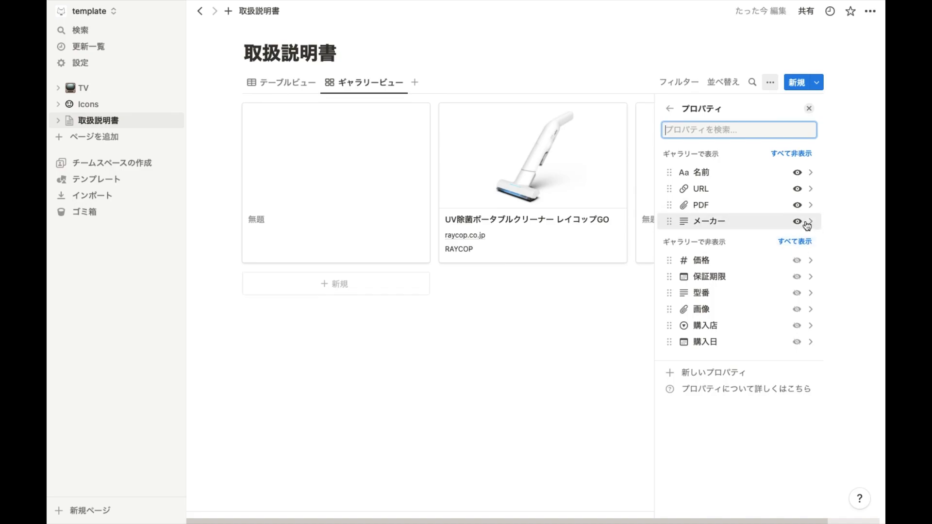
{"action": "left_click_drag", "start_coordinate": [671, 221], "coordinate": [672, 173]}
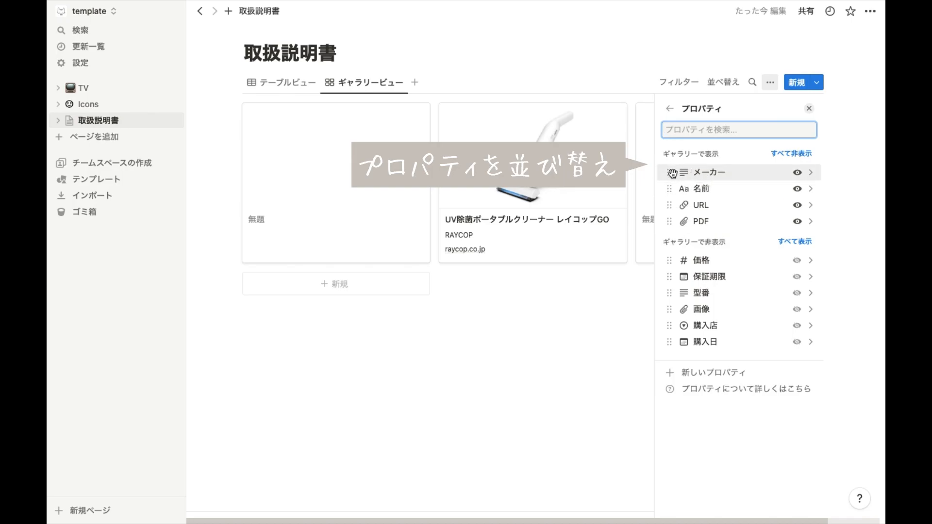
{"action": "left_click", "coordinate": [503, 359]}
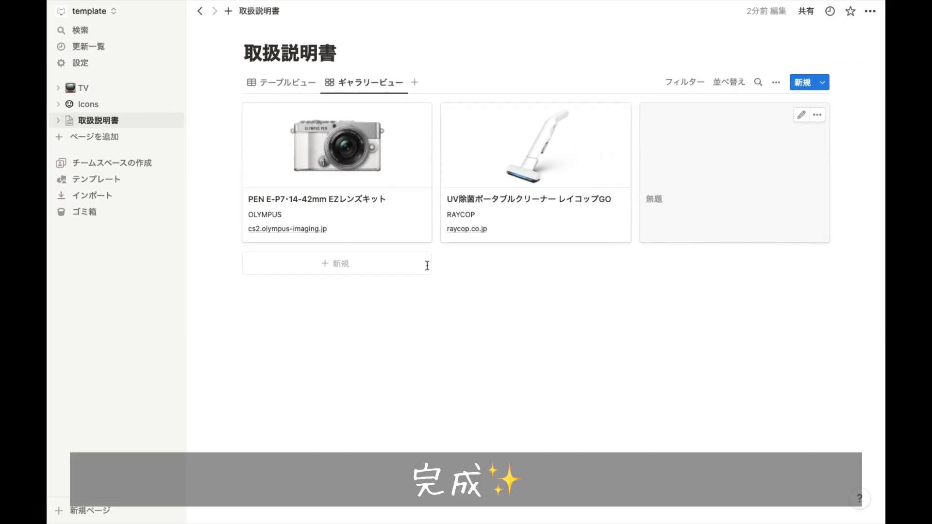
Step: Review the products' details across all columns of the table view
{"action": "left_click", "coordinate": [280, 92]}
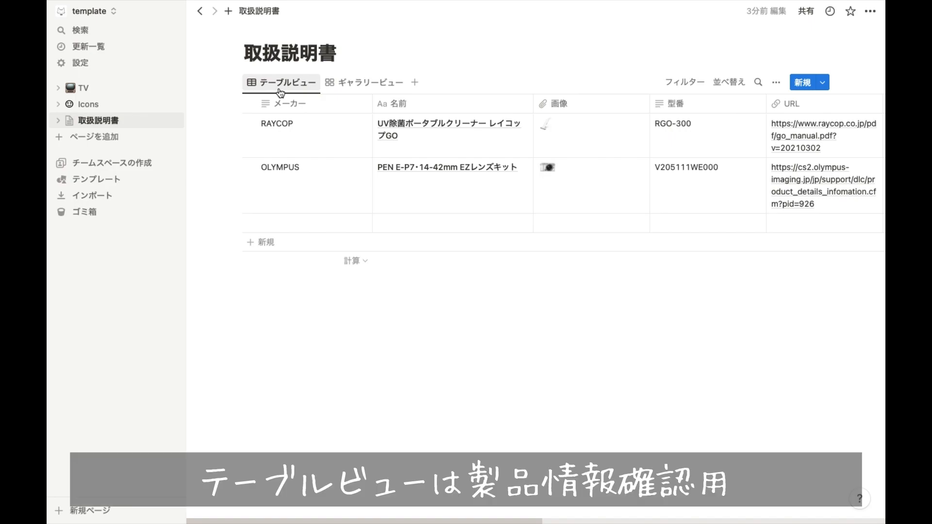
{"action": "scroll", "coordinate": [327, 175], "scroll_direction": "right", "scroll_amount": 10}
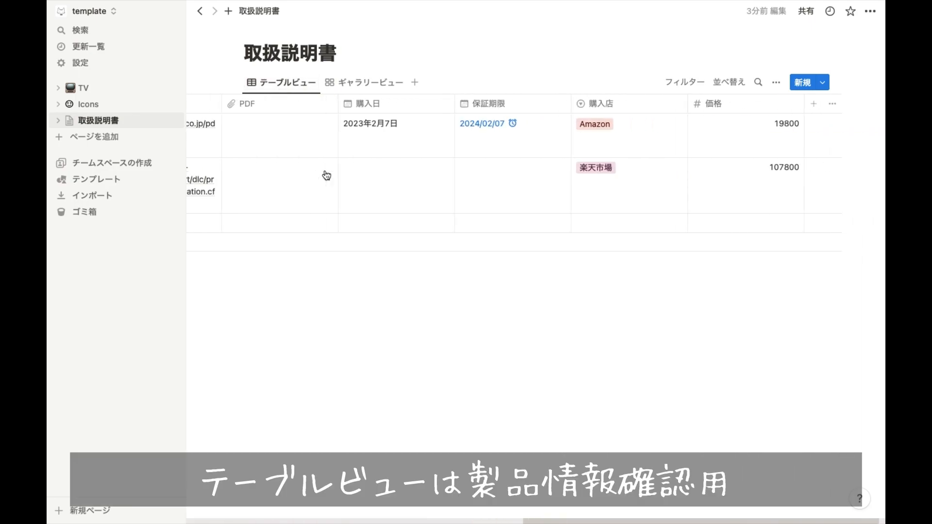
{"action": "scroll", "coordinate": [325, 175], "scroll_direction": "left", "scroll_amount": 10}
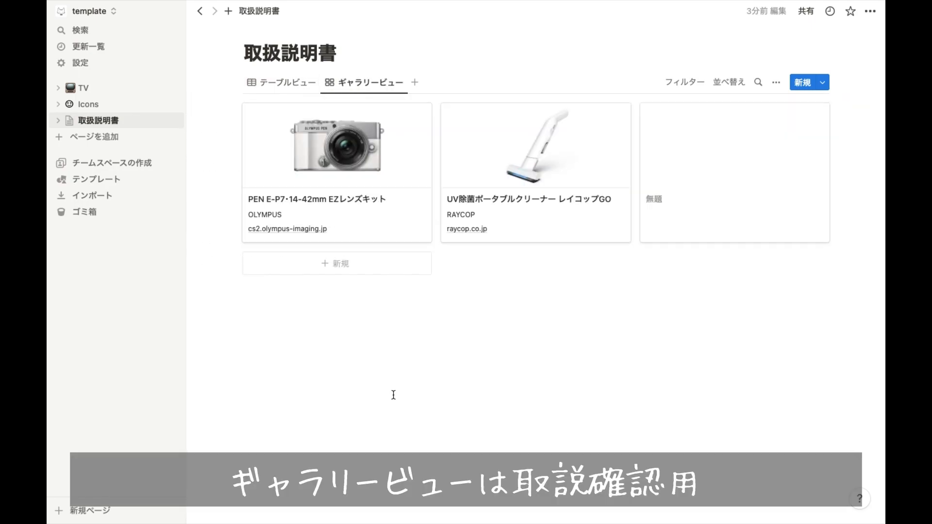